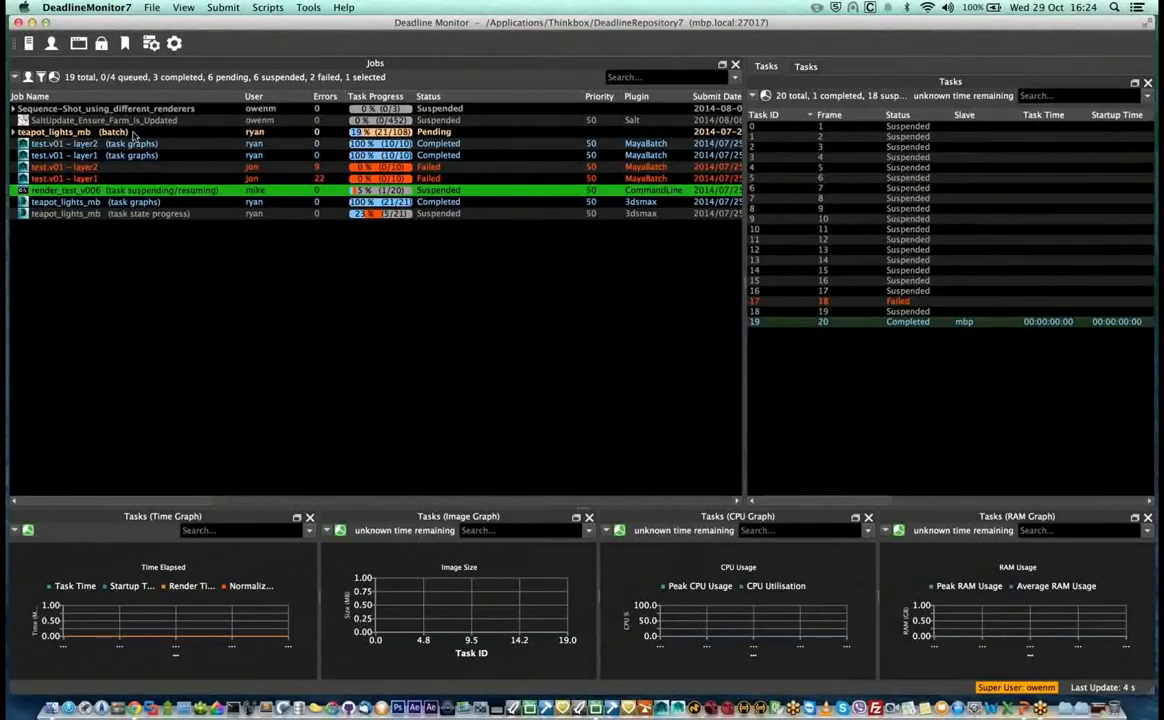
# Step: Expand the teapot_lights_mb batch row to list its eight child jobs, then deselect it
pyautogui.click(133, 132)
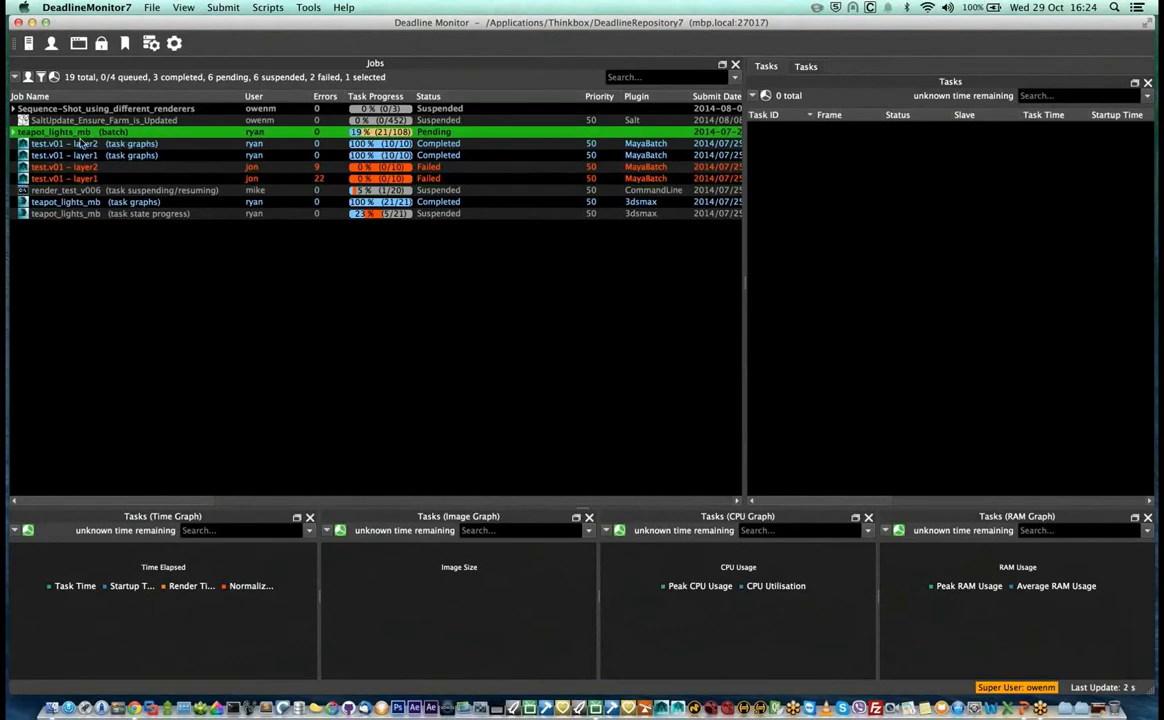
pyautogui.click(13, 132)
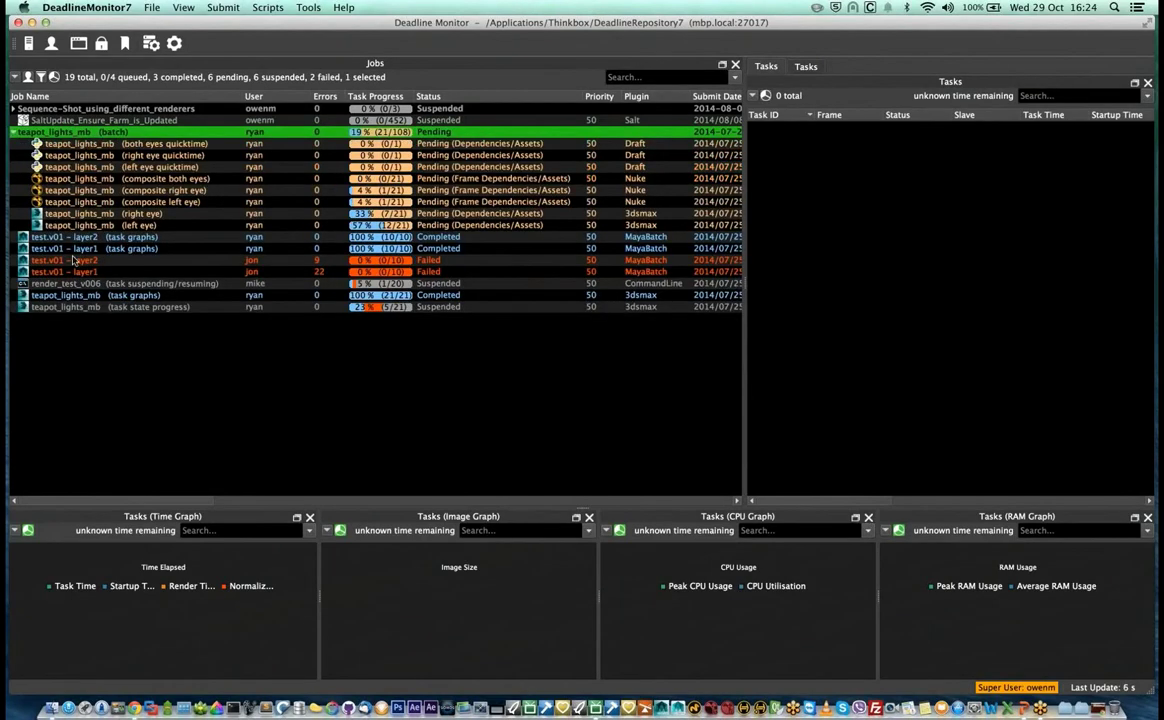
pyautogui.click(97, 366)
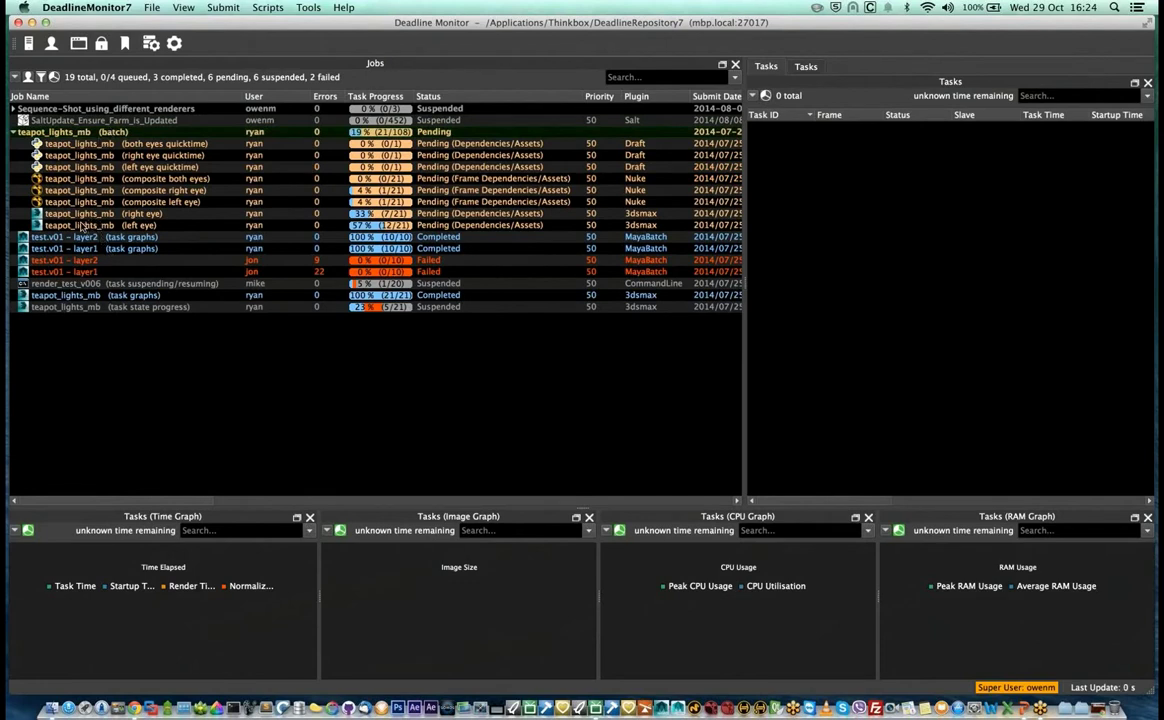
pyautogui.rightClick(104, 133)
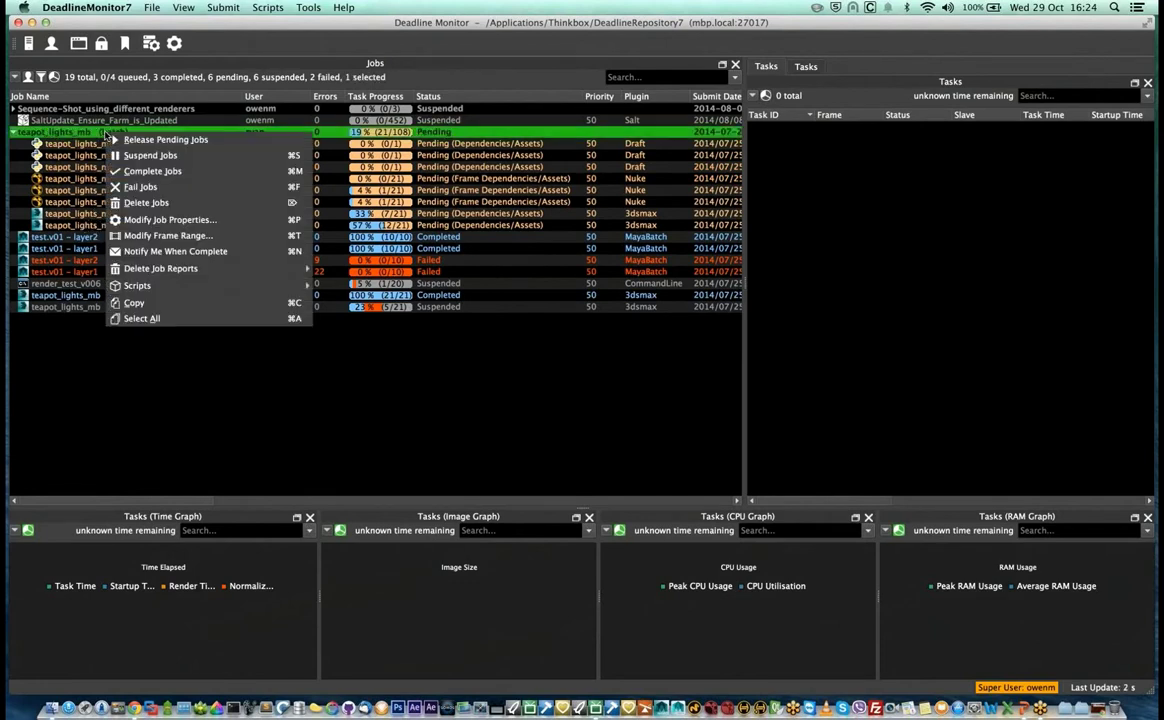
pyautogui.click(170, 222)
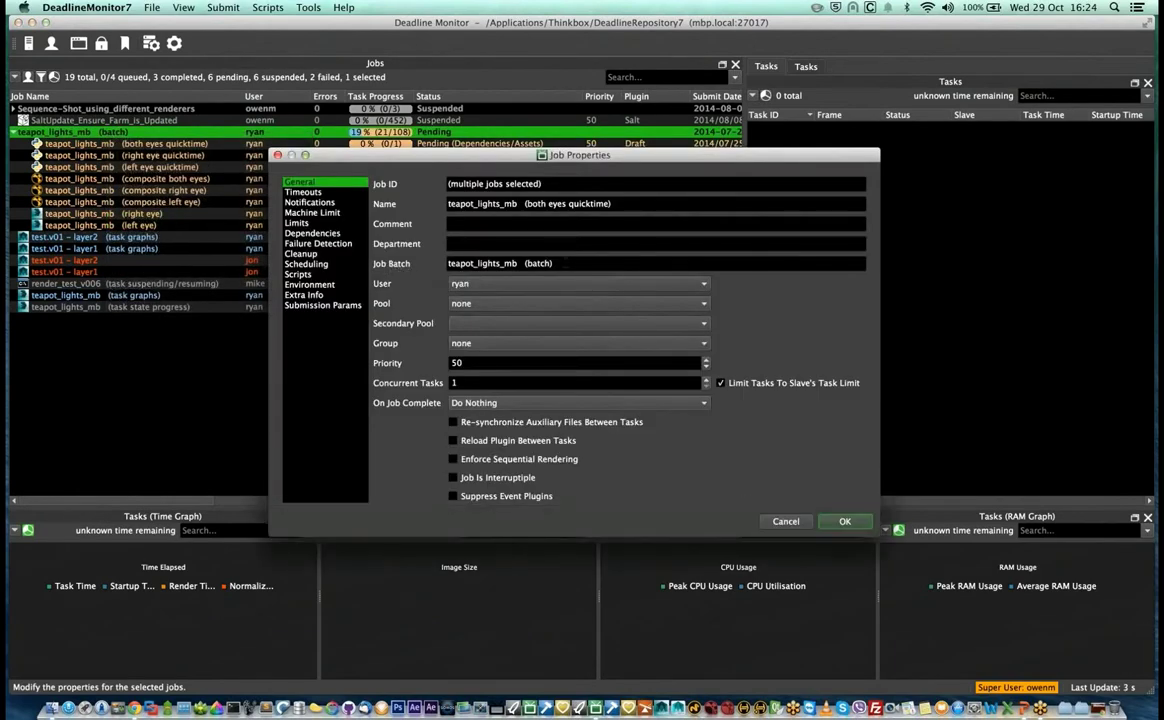
pyautogui.moveTo(526, 263)
pyautogui.mouseDown()
pyautogui.moveTo(551, 263)
pyautogui.moveTo(520, 263)
pyautogui.mouseUp()
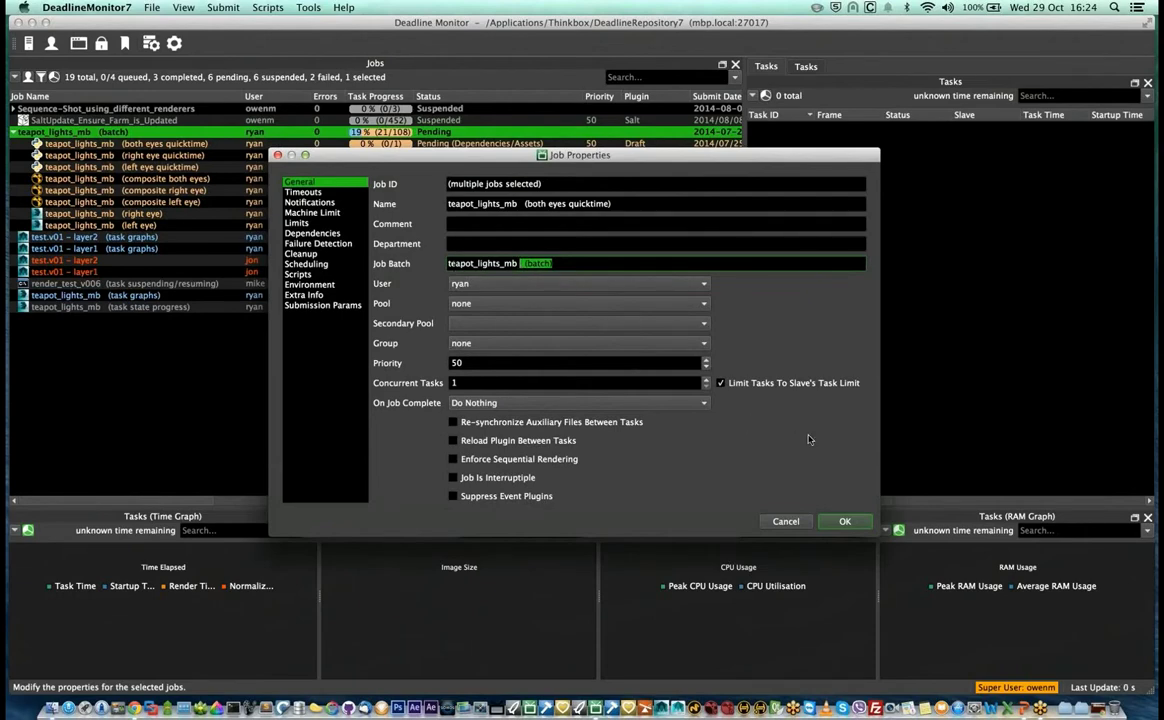
pyautogui.press('Return')
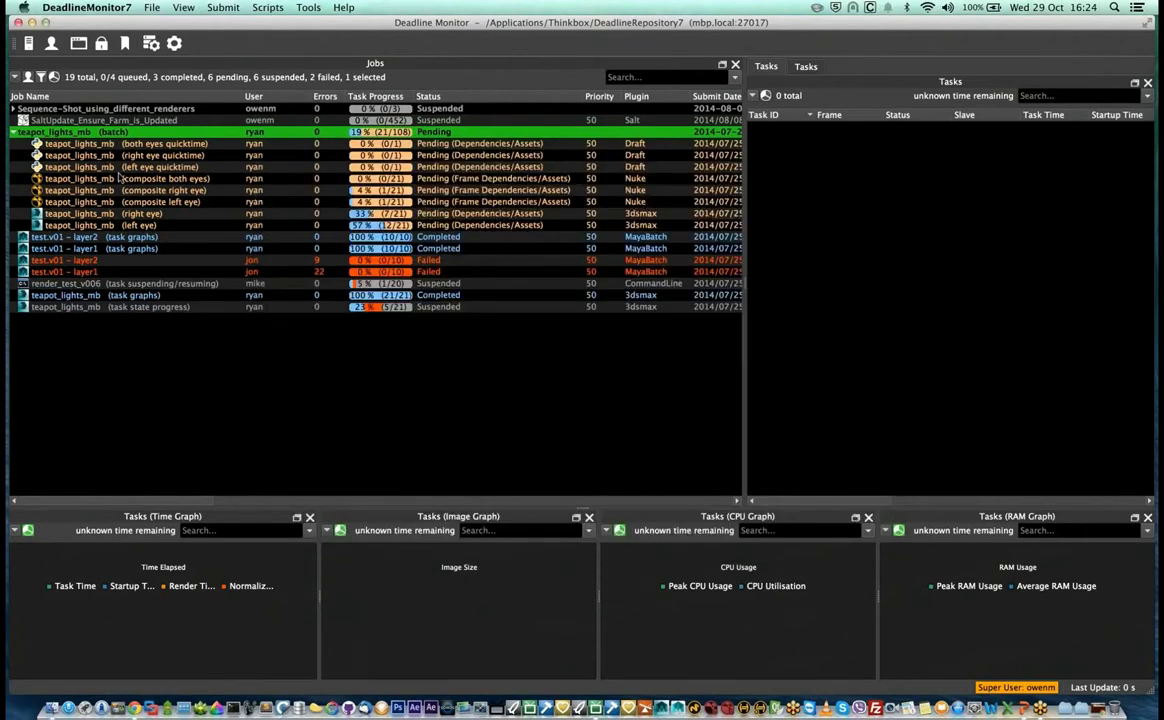
# Step: Switch to the Job Dependencies pinned layout and widen the dependency graph panel
pyautogui.click(183, 7)
pyautogui.moveTo(260, 76)
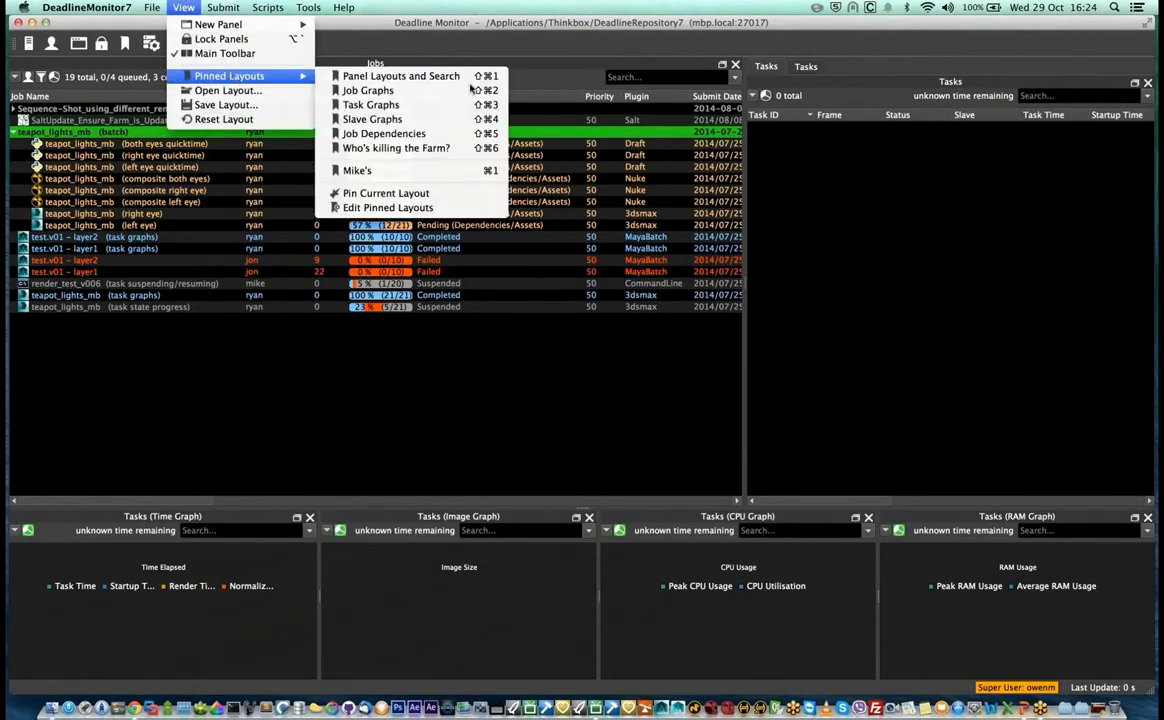
pyautogui.click(422, 136)
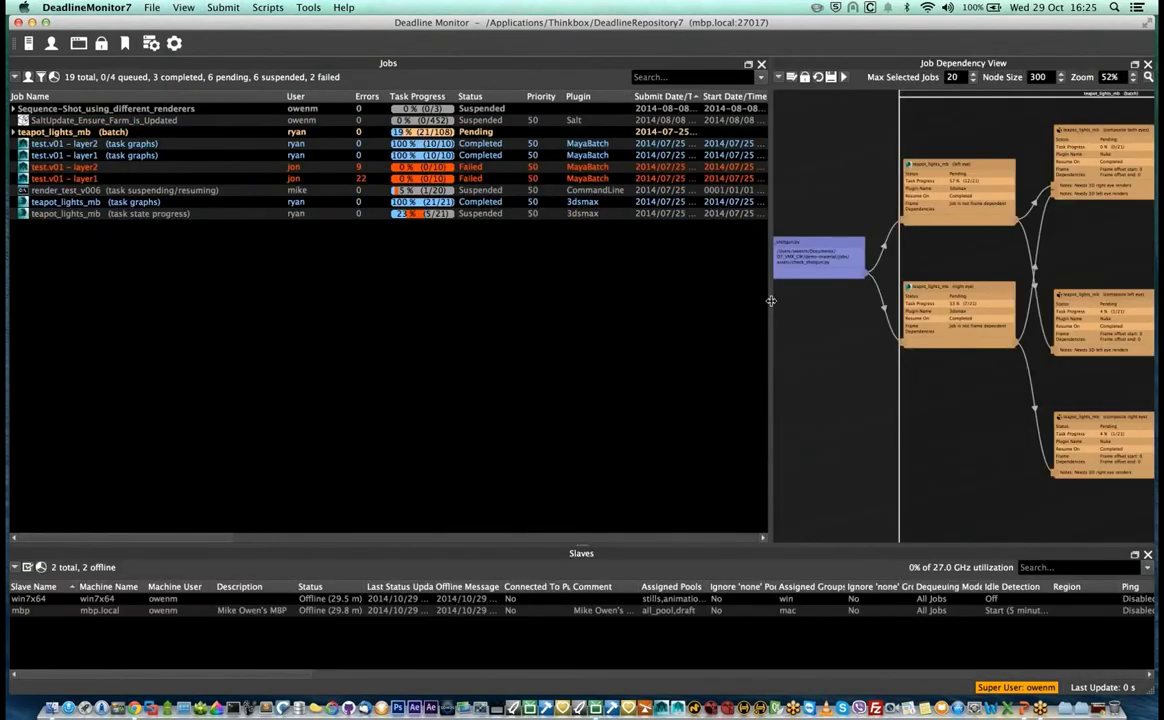
pyautogui.moveTo(771, 300); pyautogui.dragTo(500, 280)
# Step: Show only the teapot_lights_mb batch in the graph and fit all its nodes into view
pyautogui.keyDown('shift'); pyautogui.click(77, 120); pyautogui.keyUp('shift')
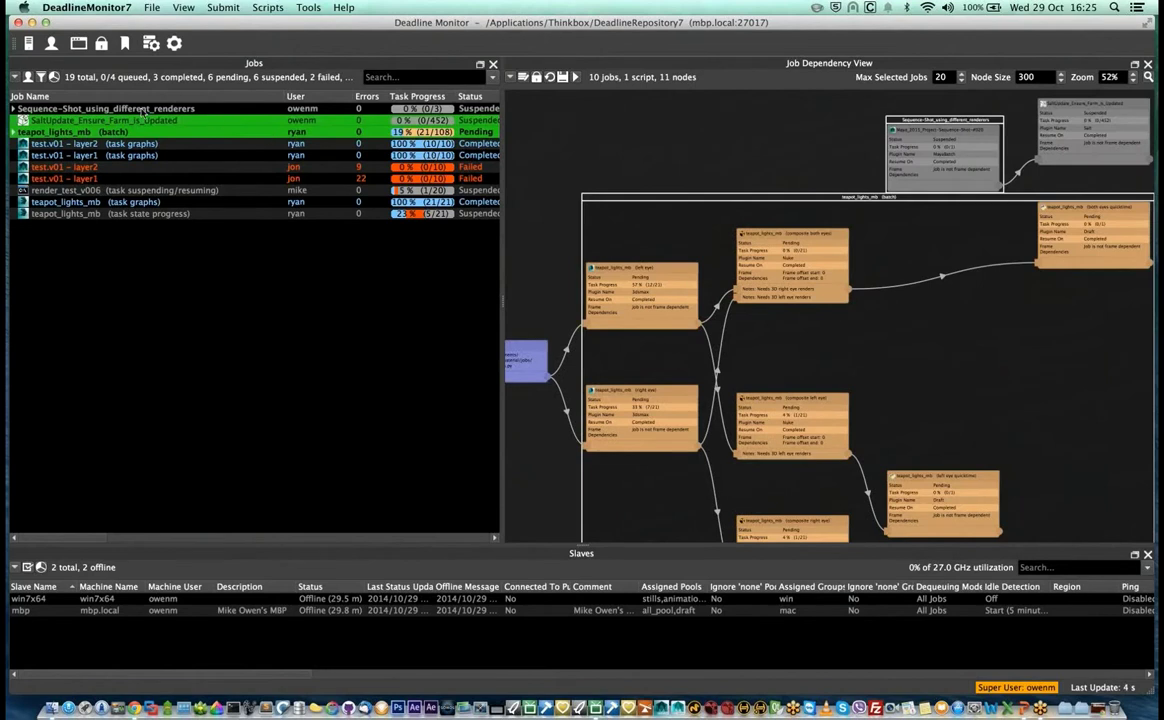
pyautogui.keyDown('super'); pyautogui.click(117, 120); pyautogui.keyUp('super')
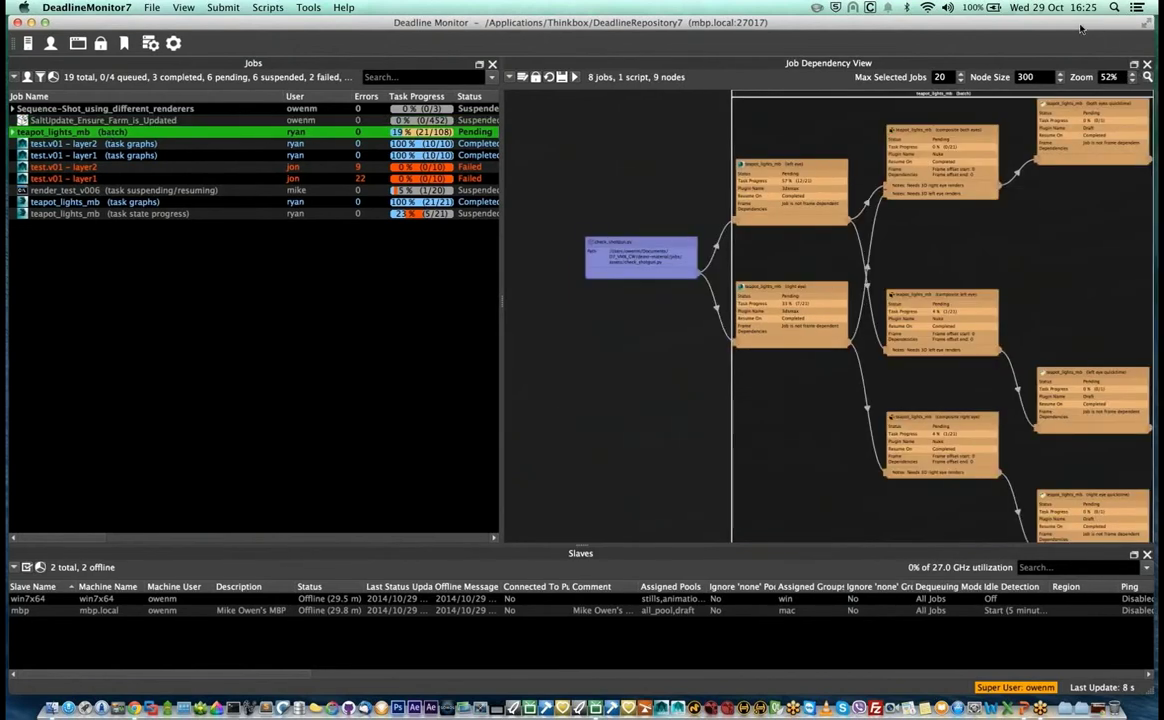
pyautogui.click(1115, 77)
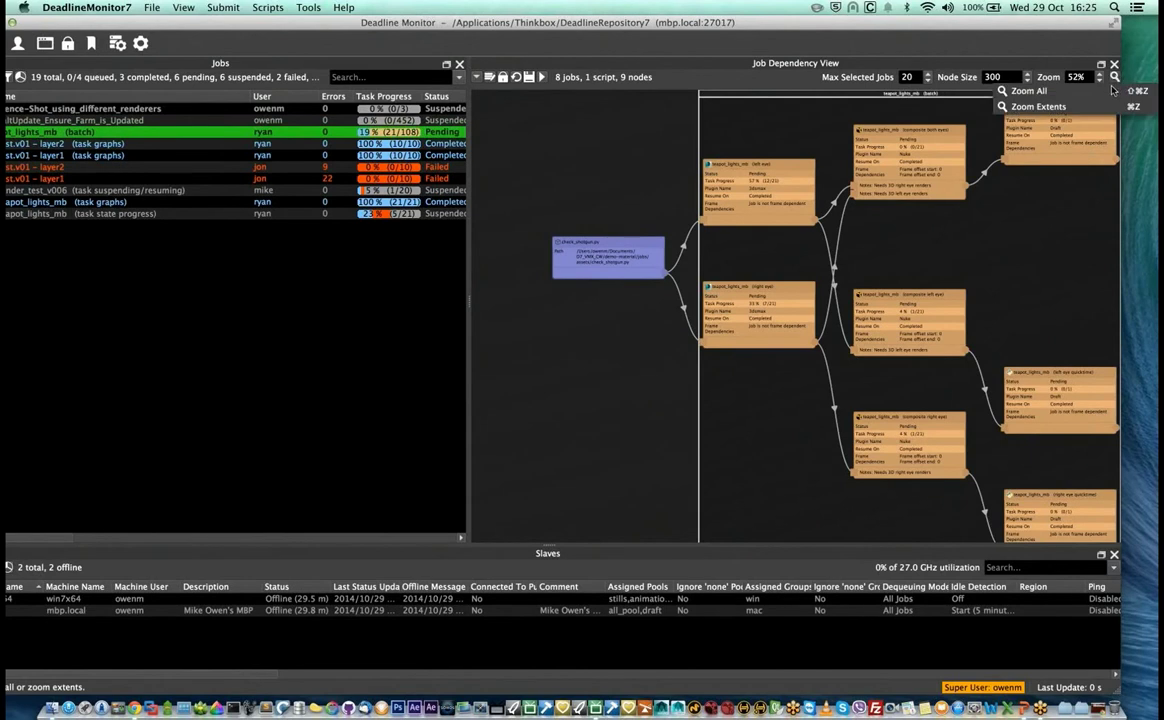
pyautogui.click(1098, 92)
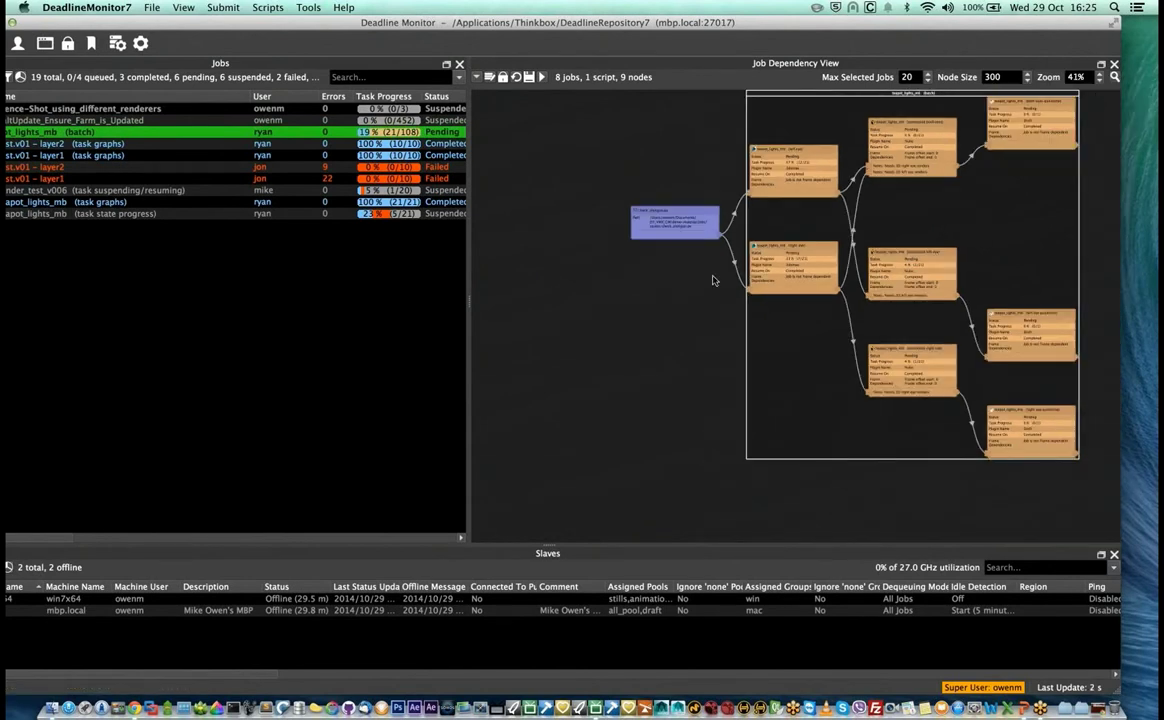
pyautogui.scroll(1, 713, 281)
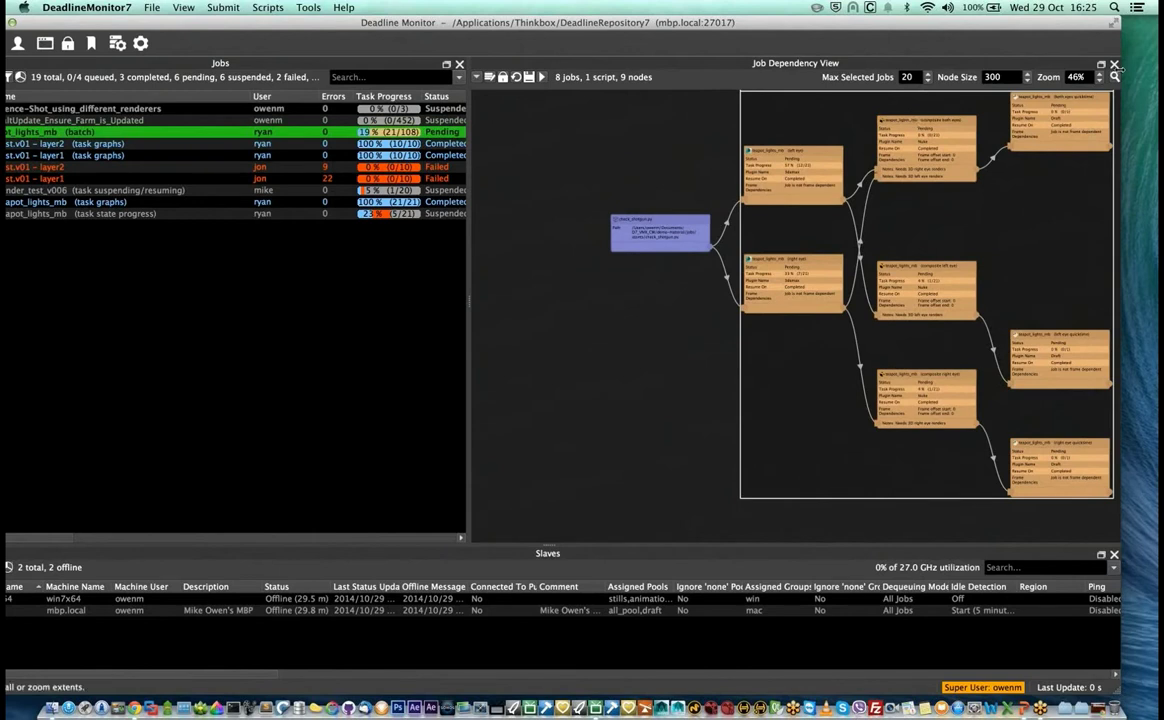
pyautogui.click(1114, 76)
pyautogui.click(1100, 111)
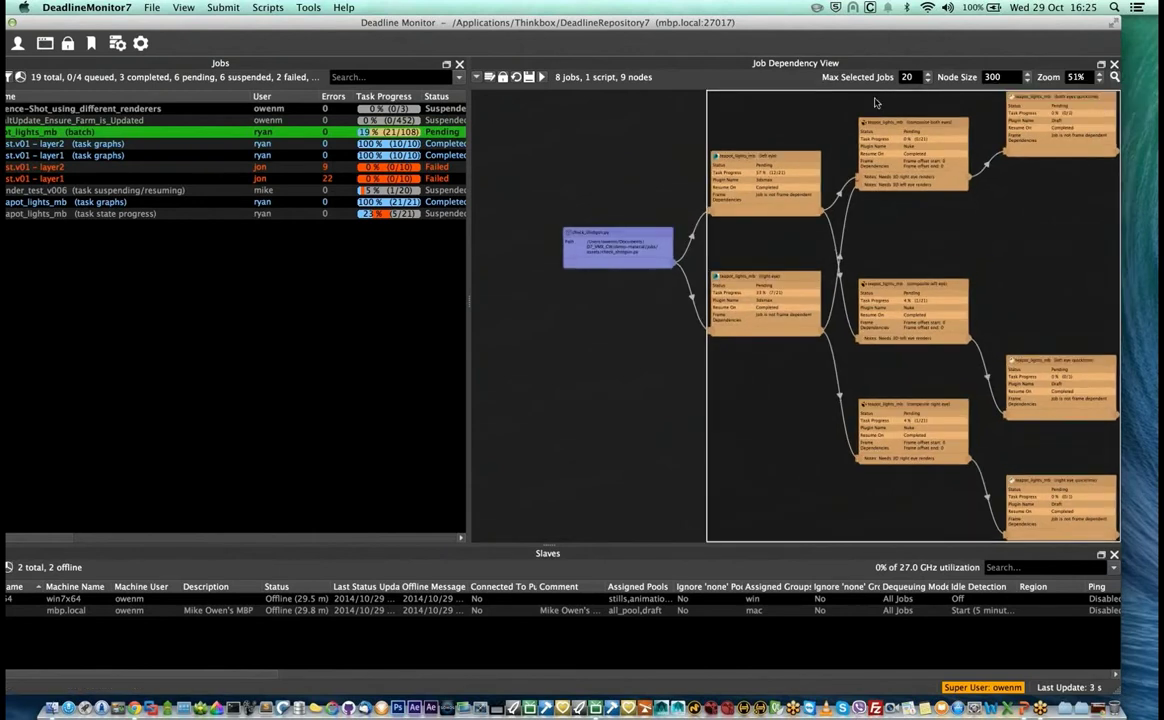
pyautogui.scroll(1, 876, 97)
# Step: Reposition the batch group and check_shotgun.py node, maximise the window, and re-expand the batch row
pyautogui.moveTo(876, 97); pyautogui.dragTo(810, 126)
pyautogui.moveTo(630, 254); pyautogui.dragTo(561, 273)
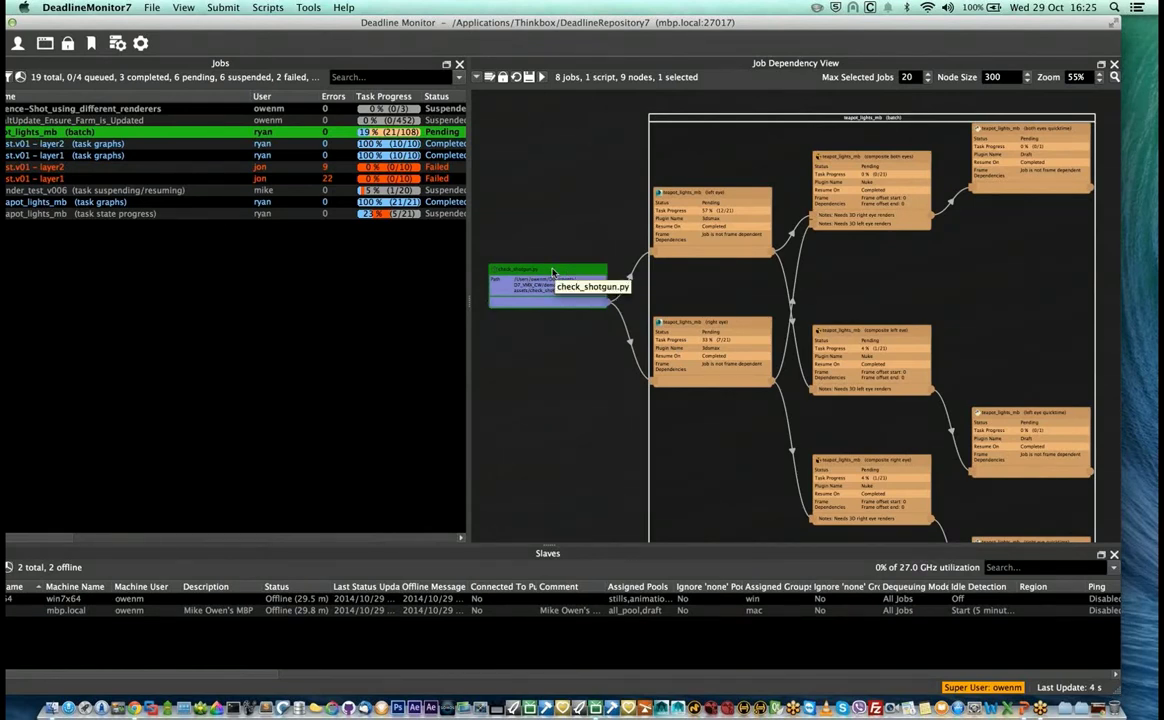
pyautogui.moveTo(742, 117)
pyautogui.mouseDown()
pyautogui.moveTo(770, 113)
pyautogui.moveTo(750, 106)
pyautogui.mouseUp()
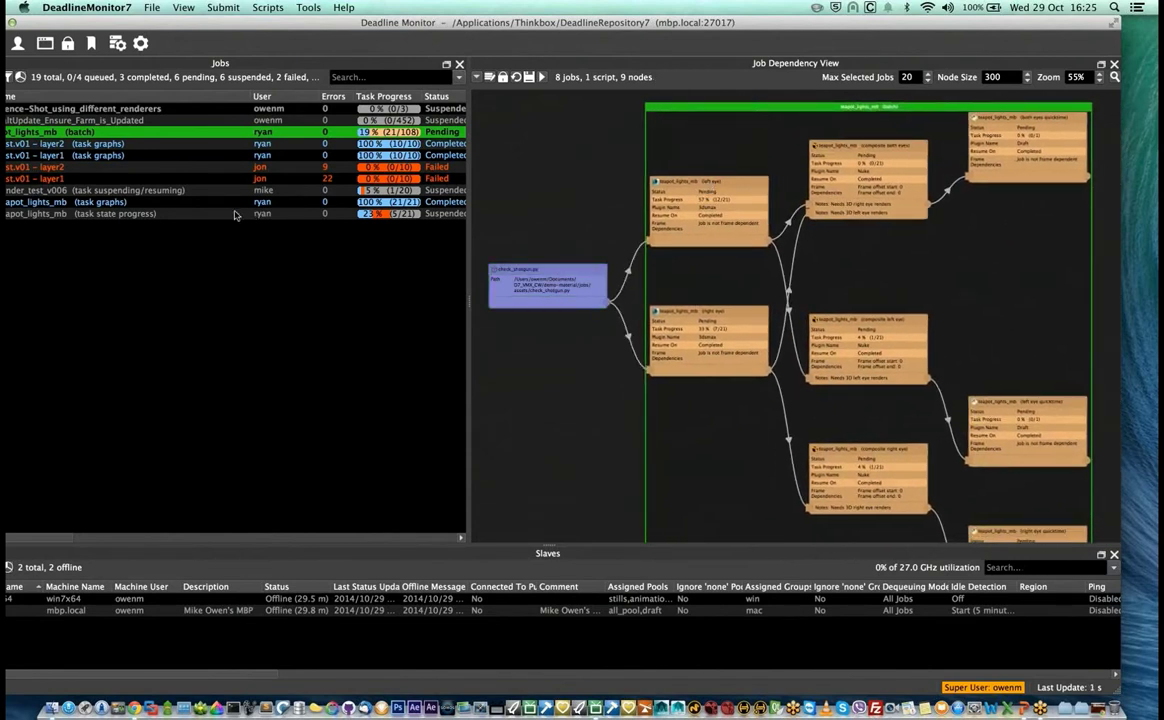
pyautogui.doubleClick(185, 28)
pyautogui.click(16, 132)
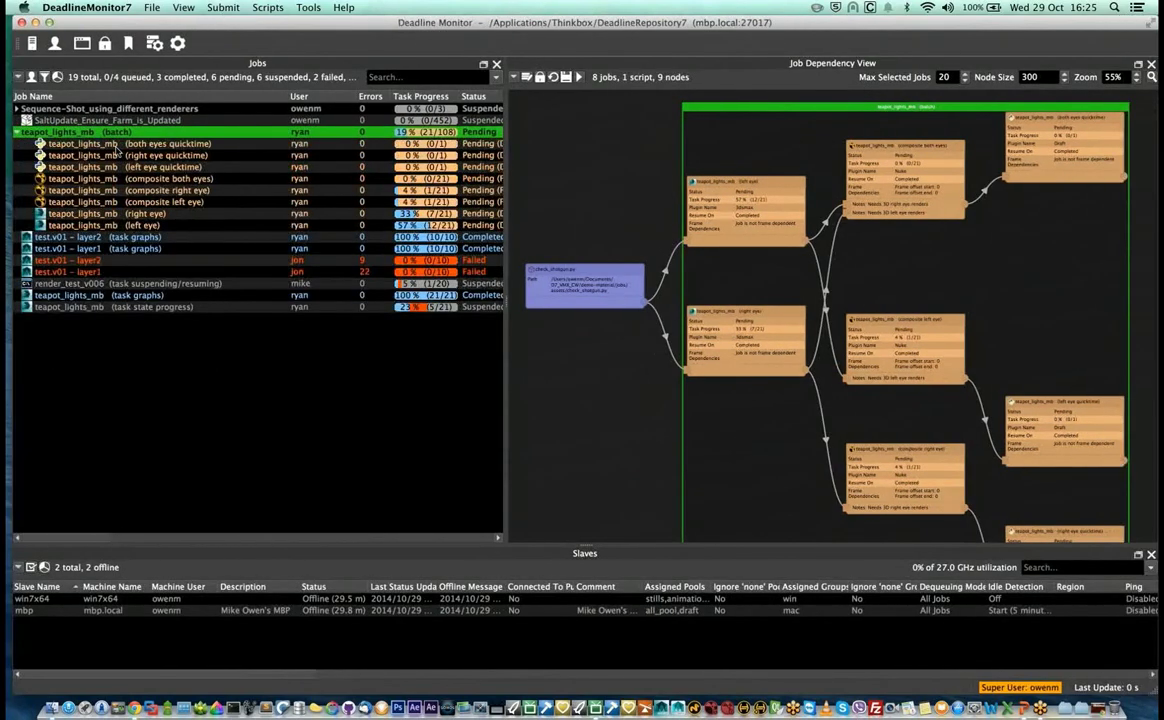
# Step: Browse the eye, composite and quicktime jobs' graphs, ending on the teapot_lights_mb (right eye) job
pyautogui.click(94, 226)
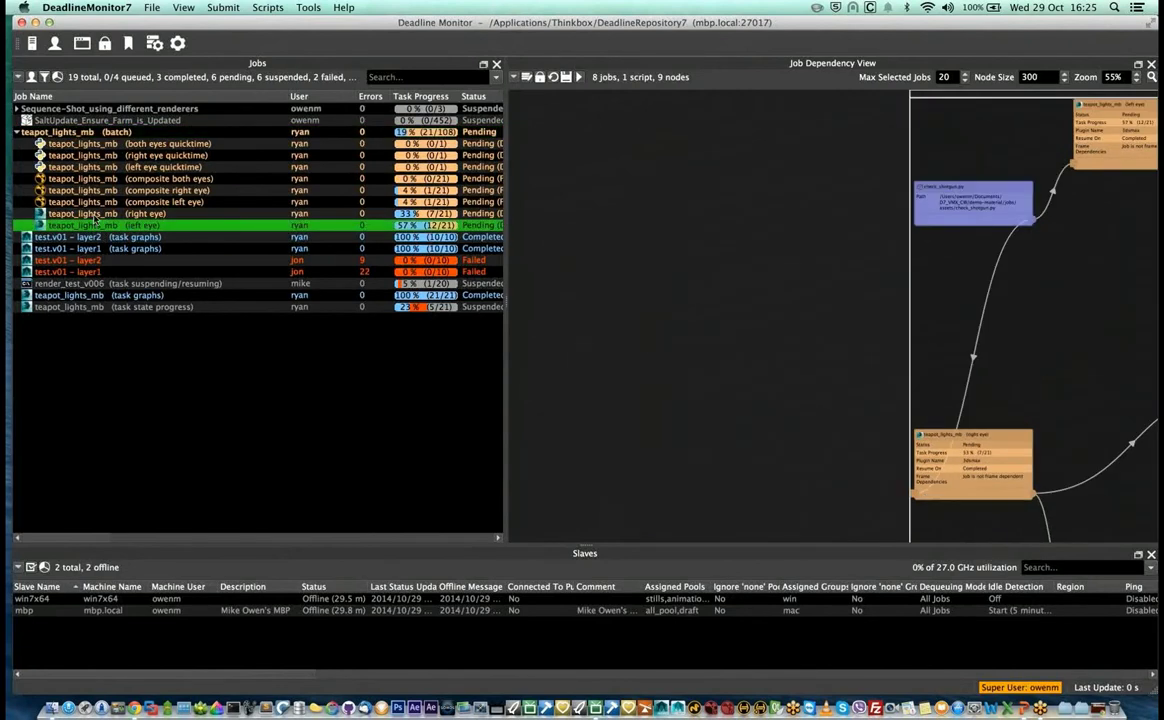
pyautogui.click(92, 213)
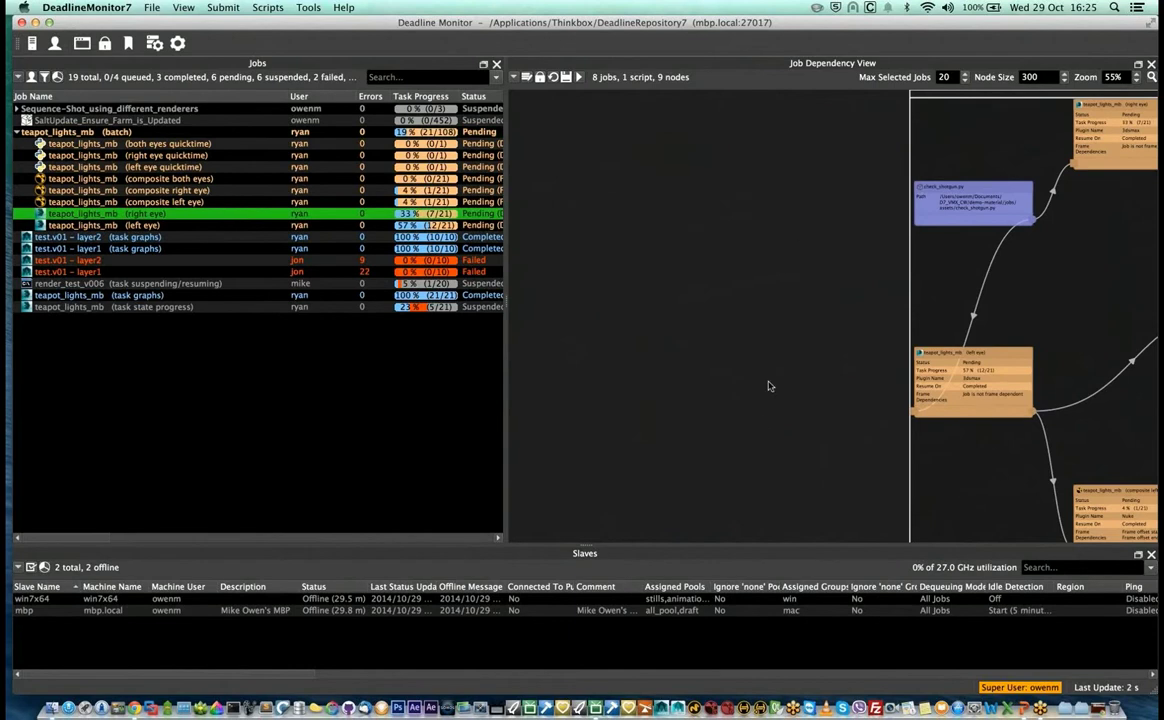
pyautogui.click(90, 202)
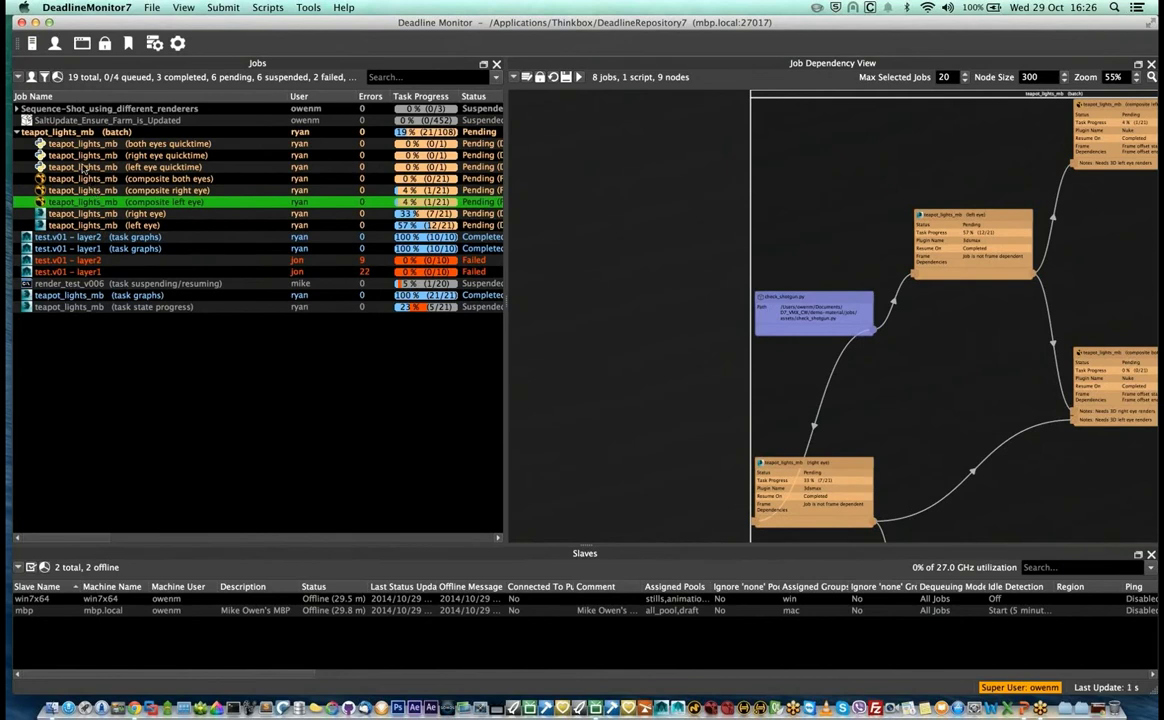
pyautogui.click(85, 167)
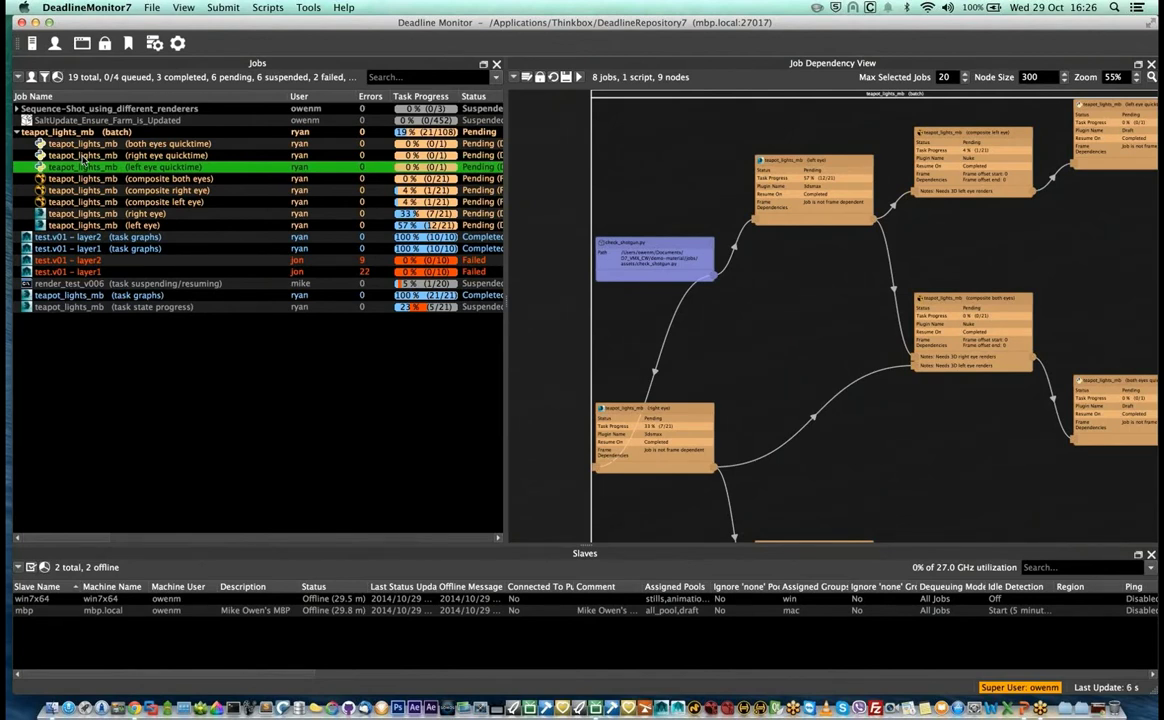
pyautogui.click(98, 145)
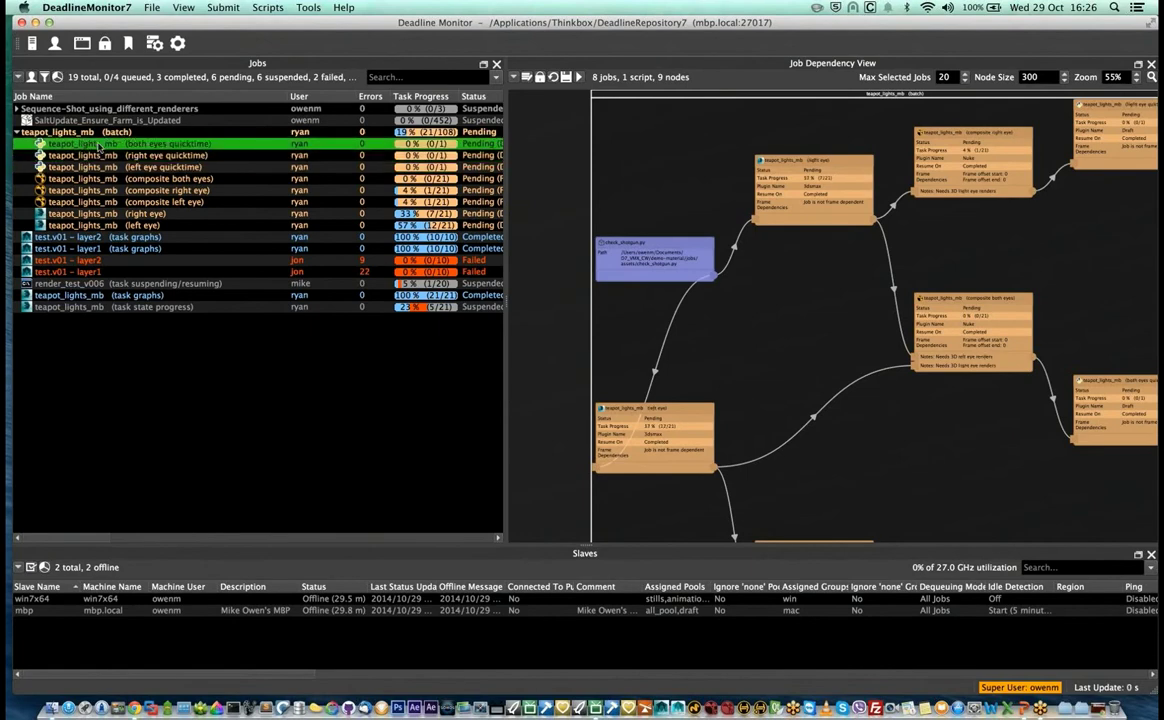
pyautogui.click(110, 215)
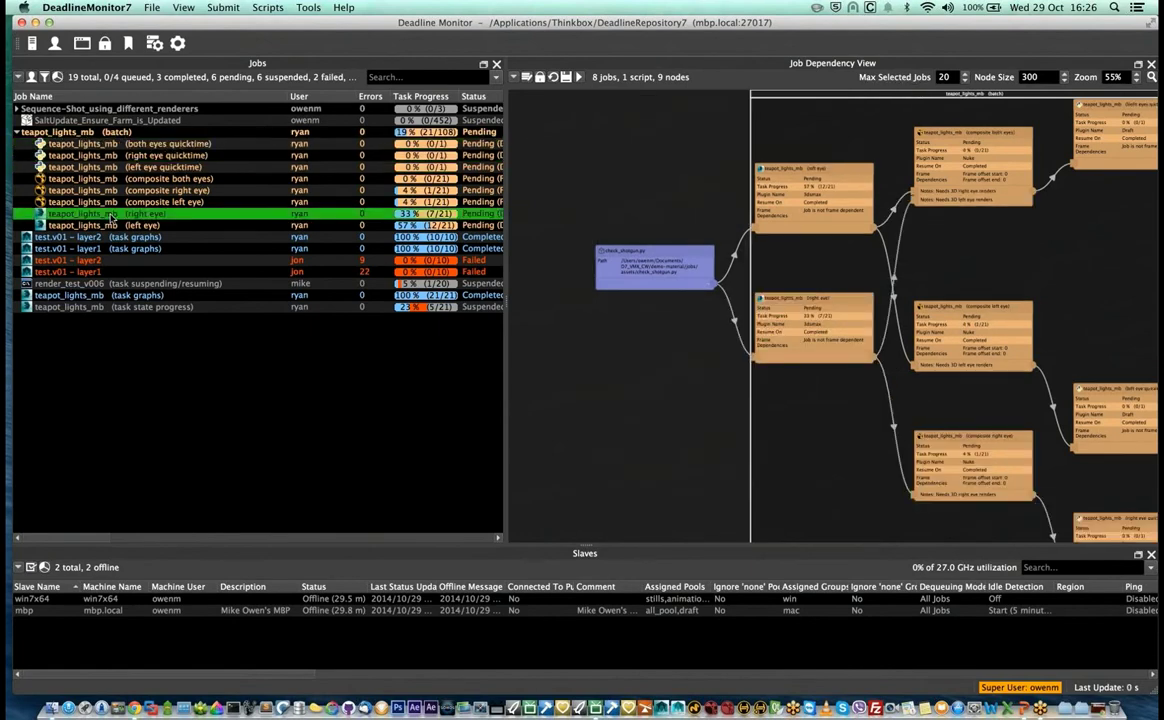
# Step: Open the right eye job's properties on the Dependencies page, enlarged and moved down
pyautogui.rightClick(111, 215)
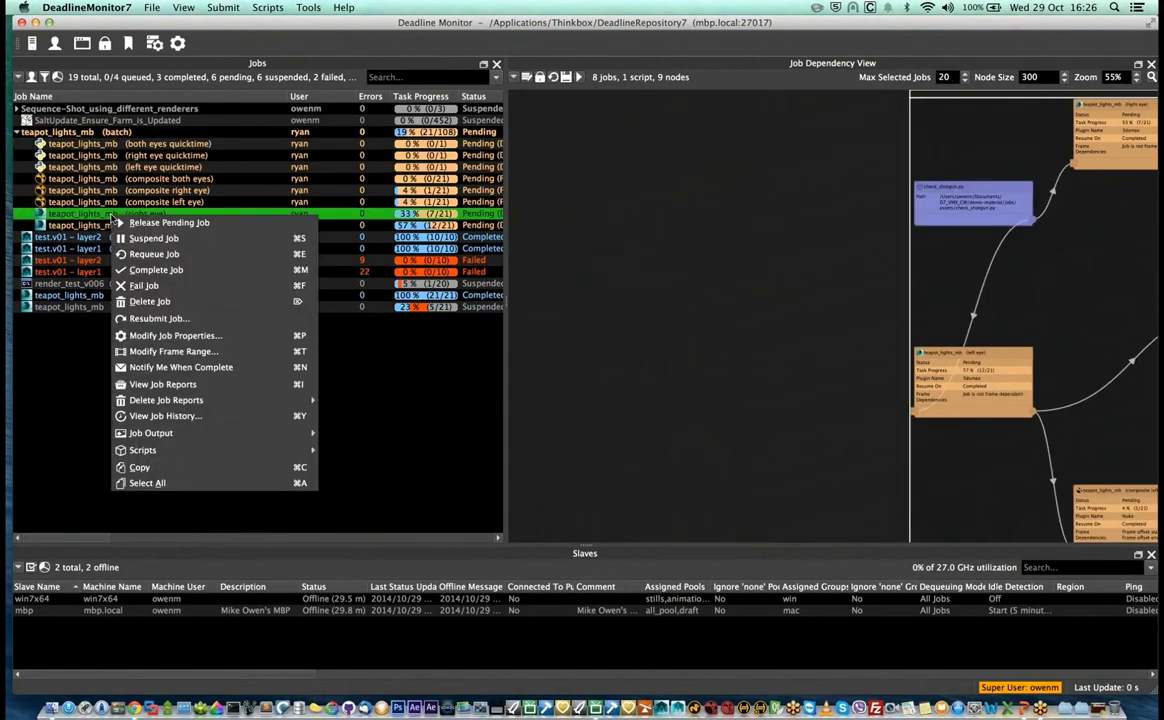
pyautogui.click(181, 338)
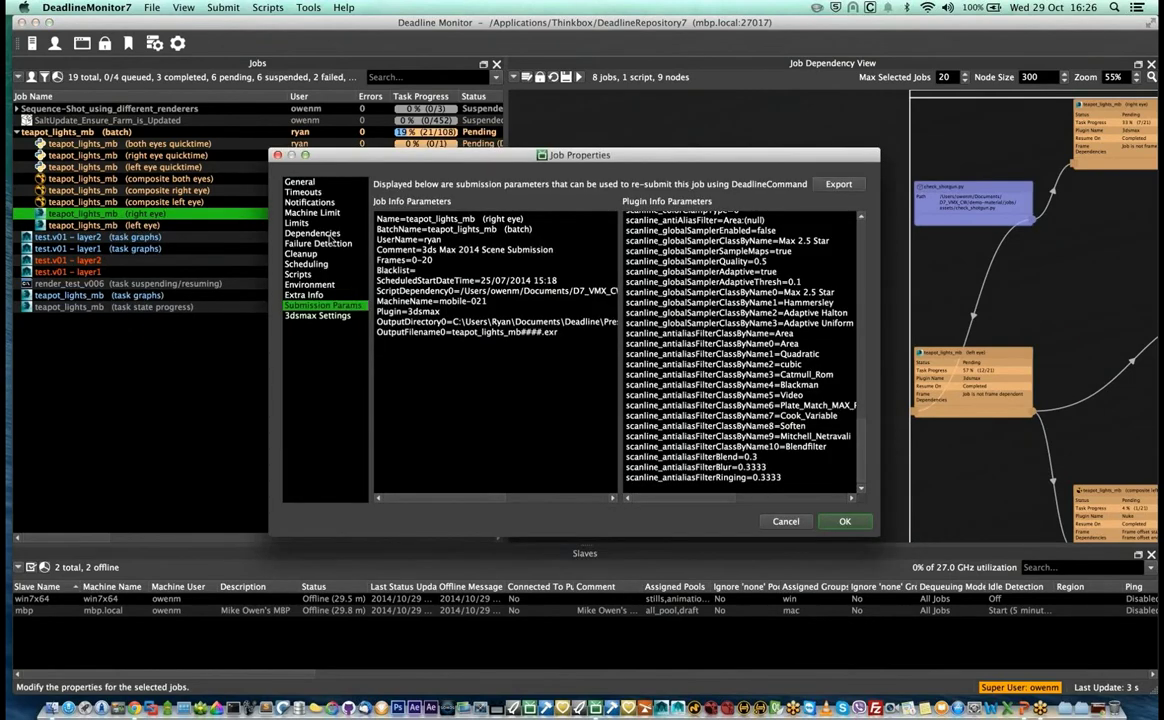
pyautogui.click(312, 233)
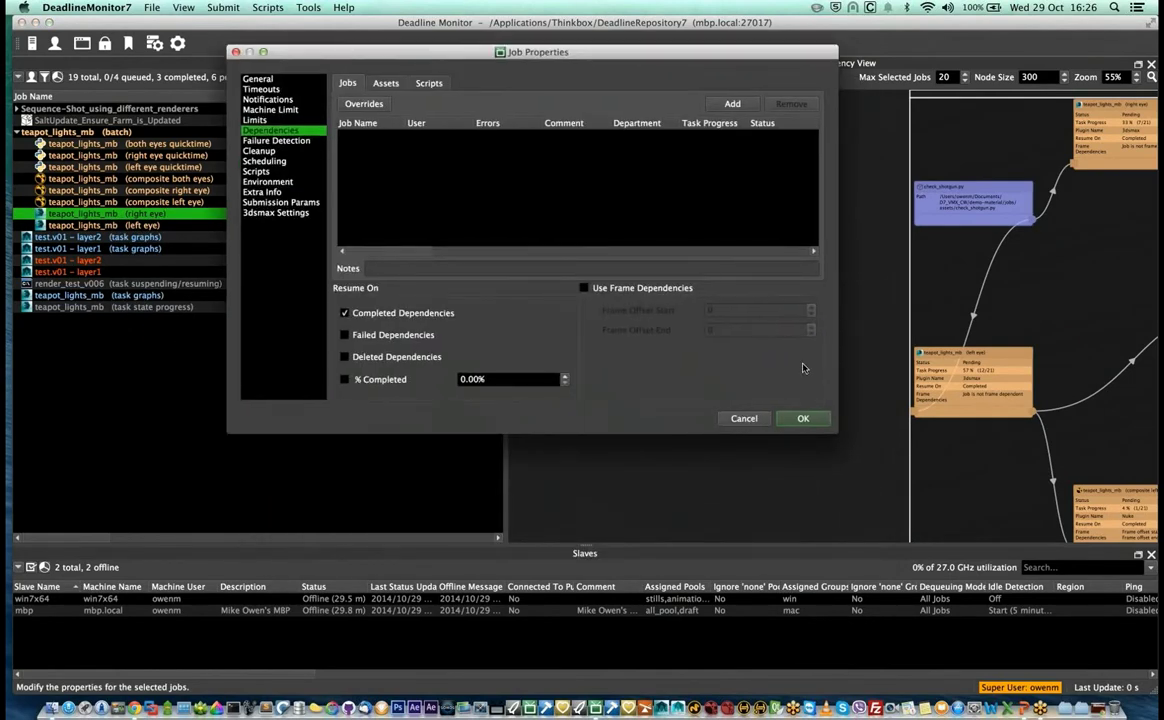
pyautogui.moveTo(938, 577); pyautogui.dragTo(959, 592)
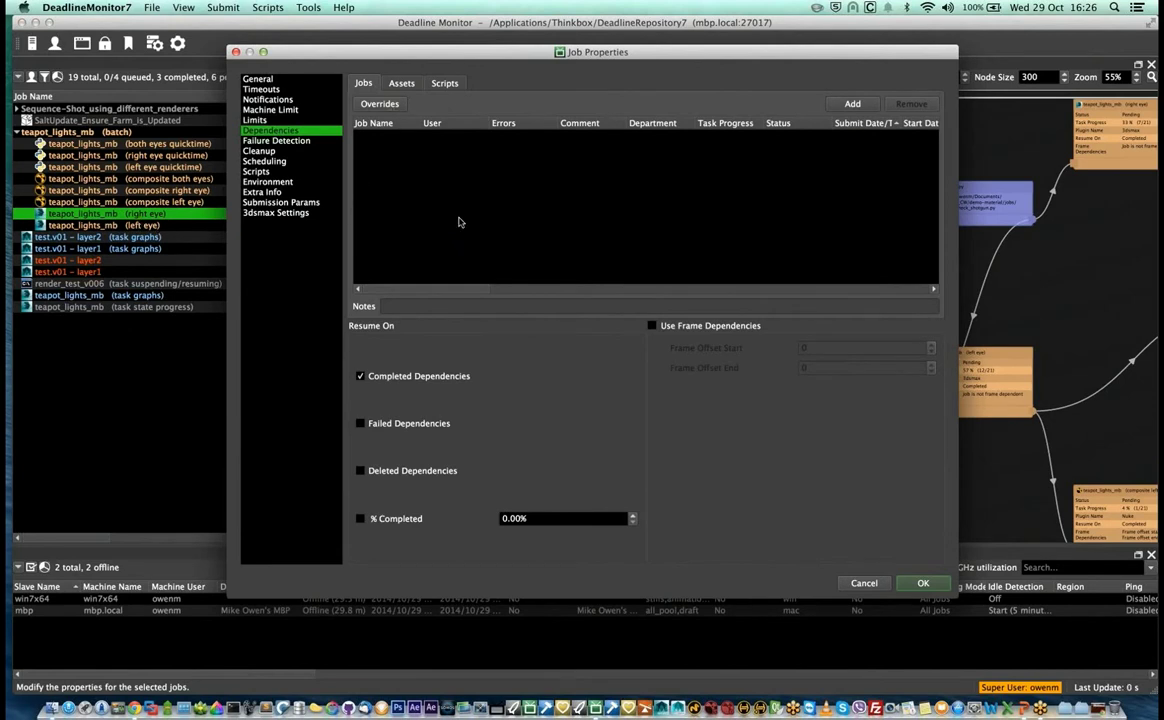
pyautogui.moveTo(603, 52); pyautogui.dragTo(603, 139)
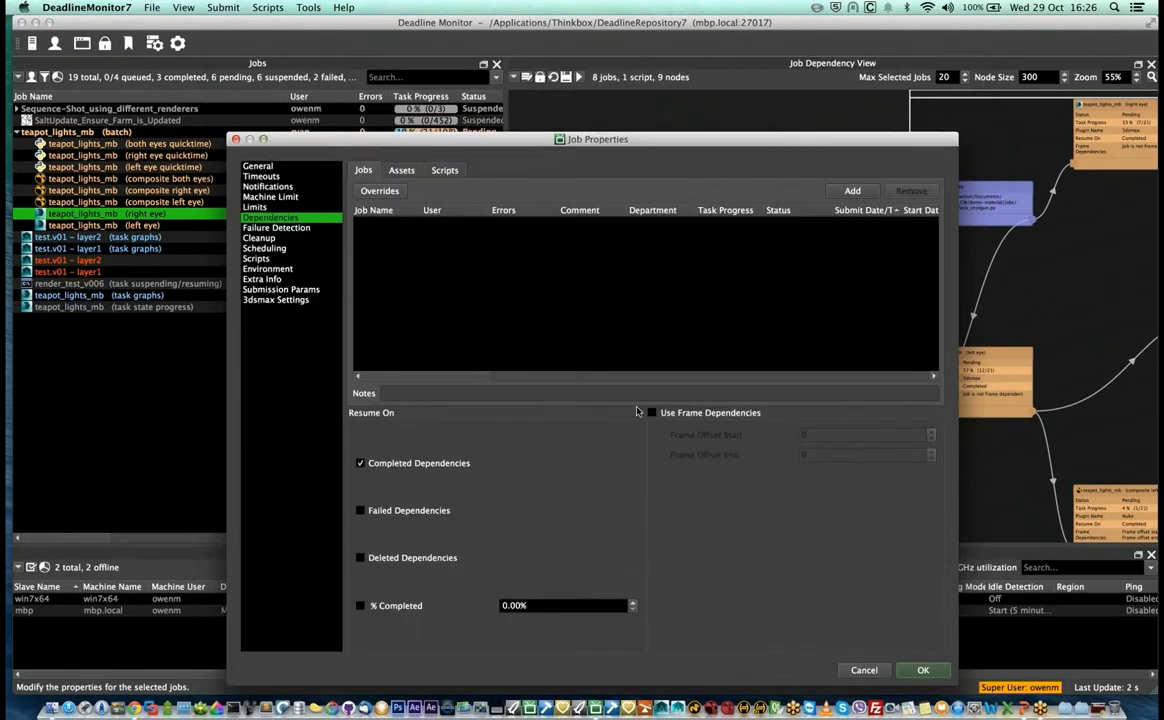
pyautogui.moveTo(637, 411); pyautogui.dragTo(623, 86)
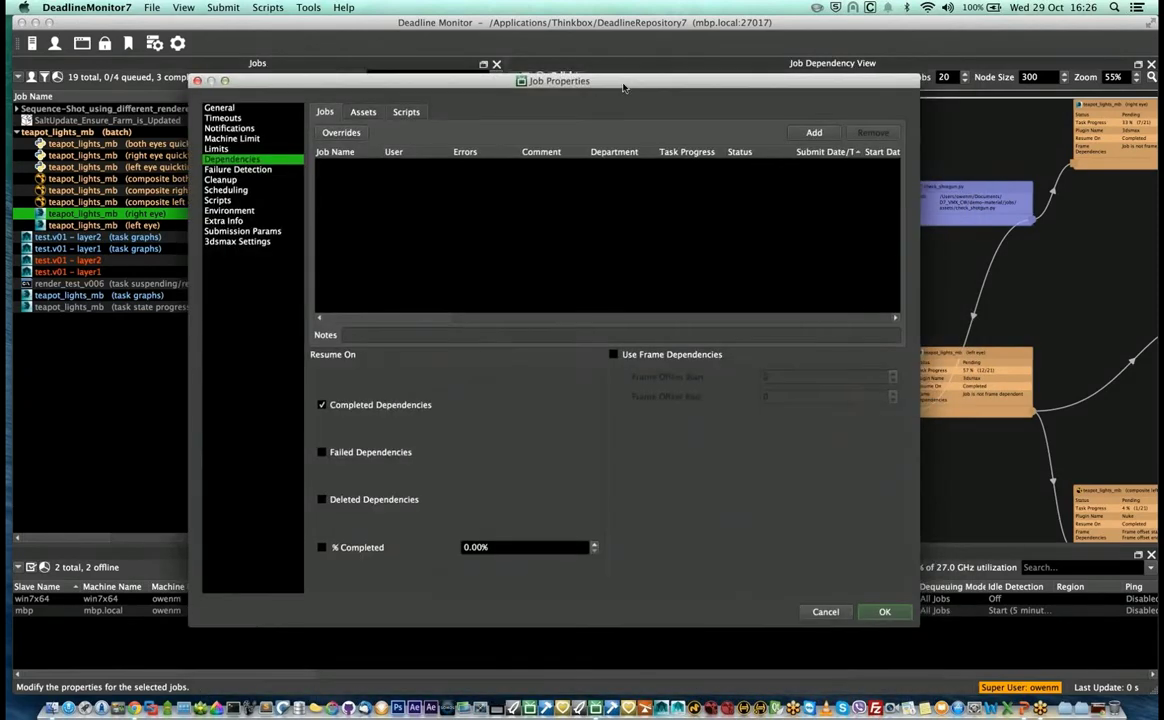
# Step: Review the Assets and Scripts tabs, noting check_shotgun.py, and finish on the empty Assets list
pyautogui.click(362, 114)
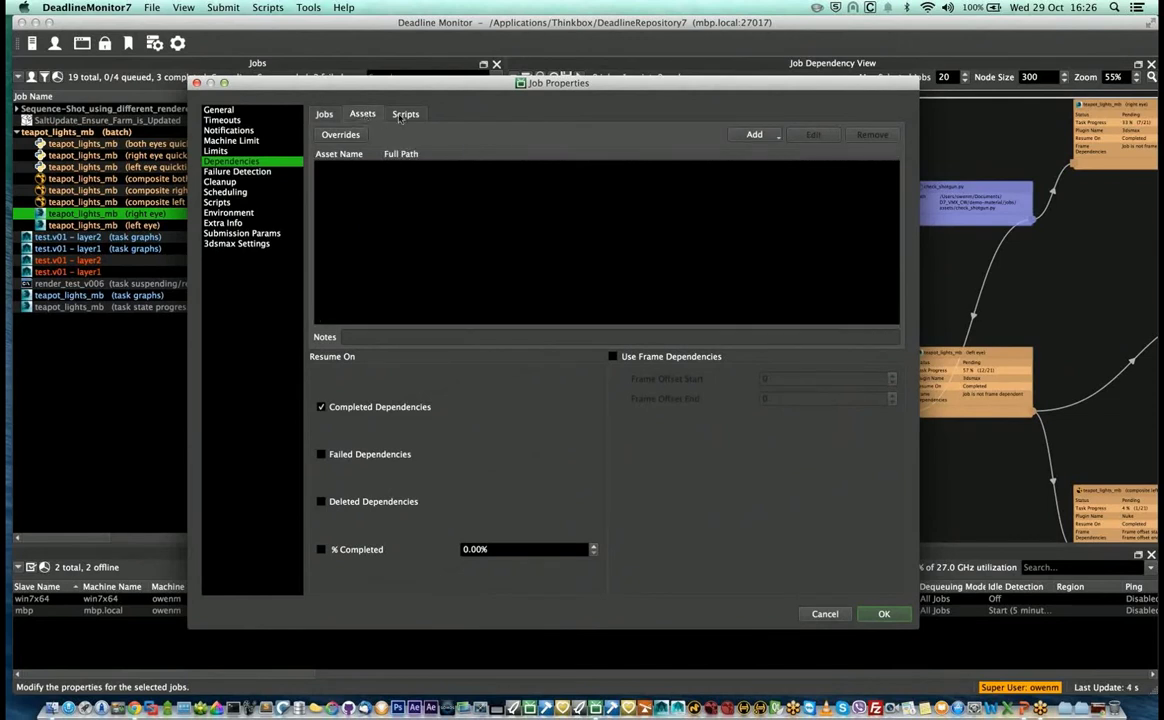
pyautogui.click(402, 115)
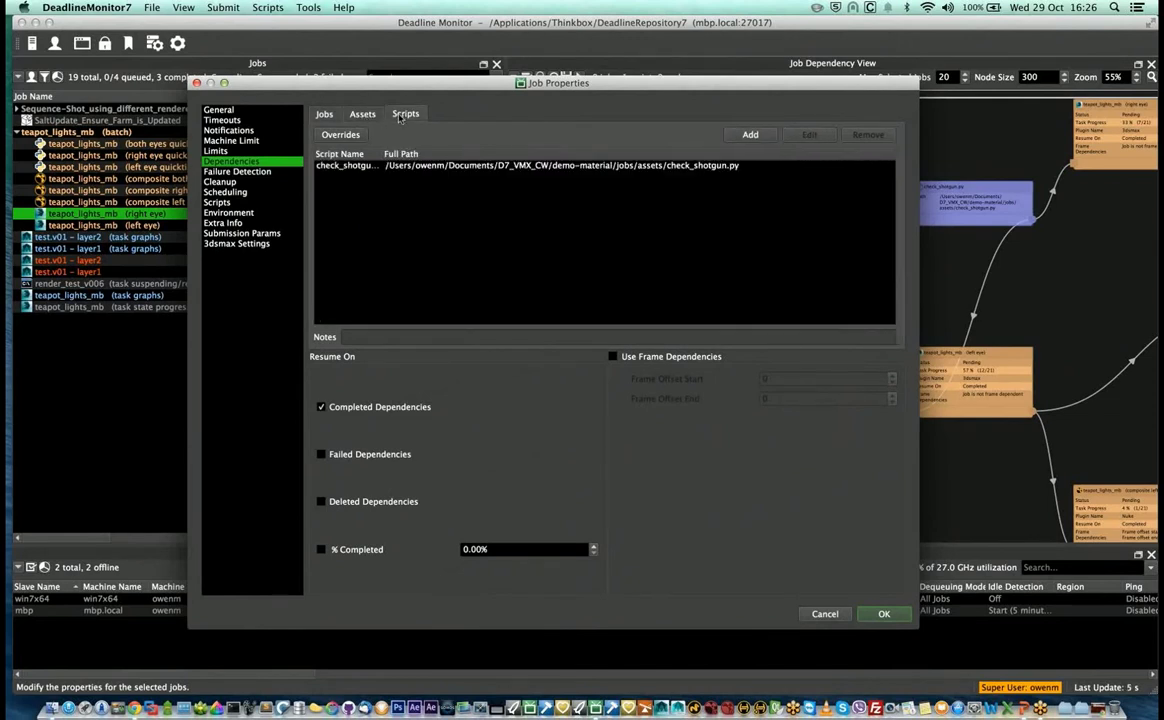
pyautogui.click(376, 167)
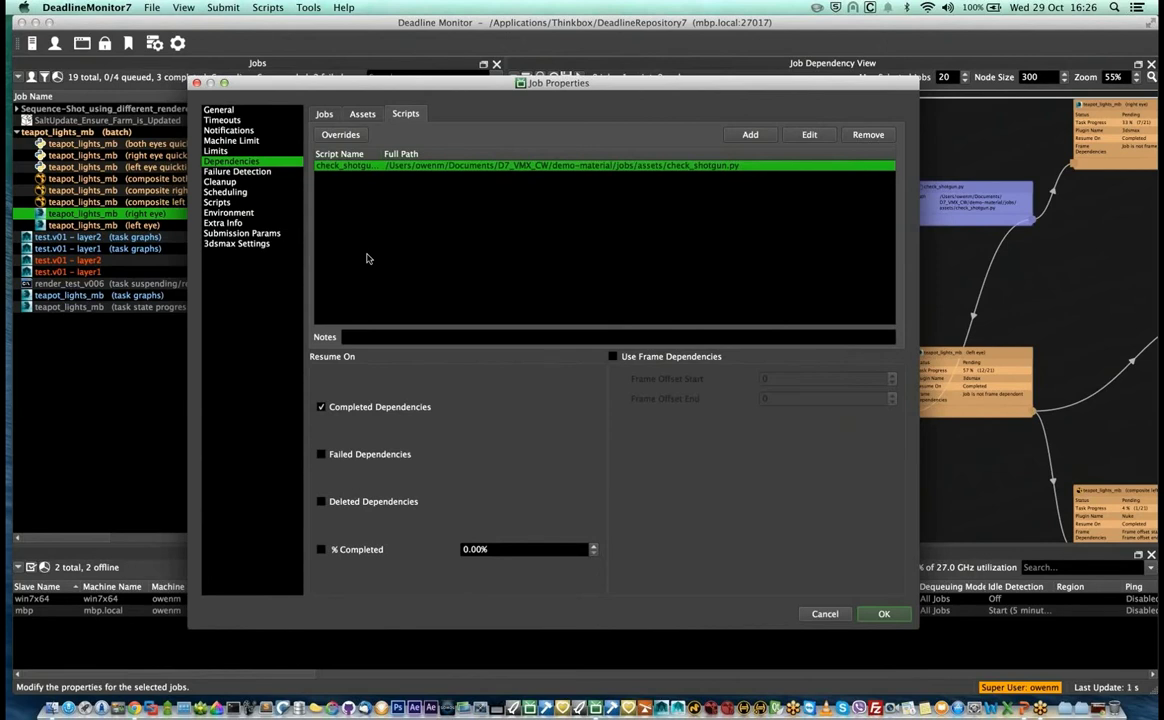
pyautogui.click(361, 114)
pyautogui.click(777, 136)
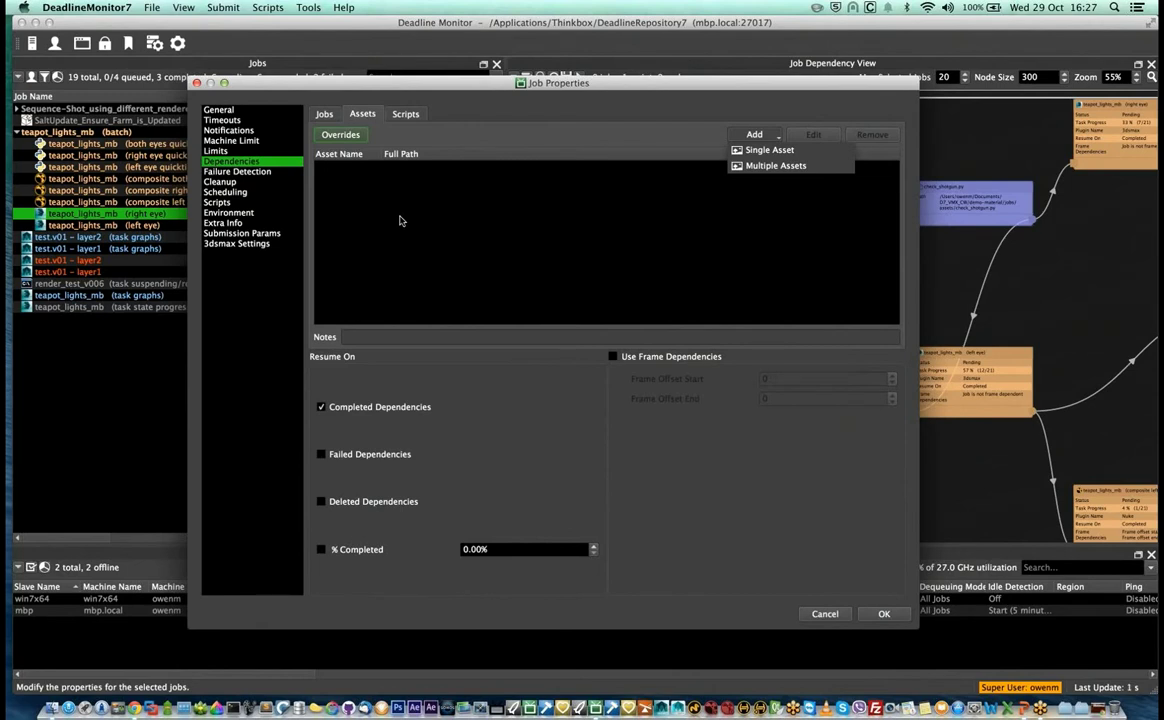
pyautogui.click(408, 114)
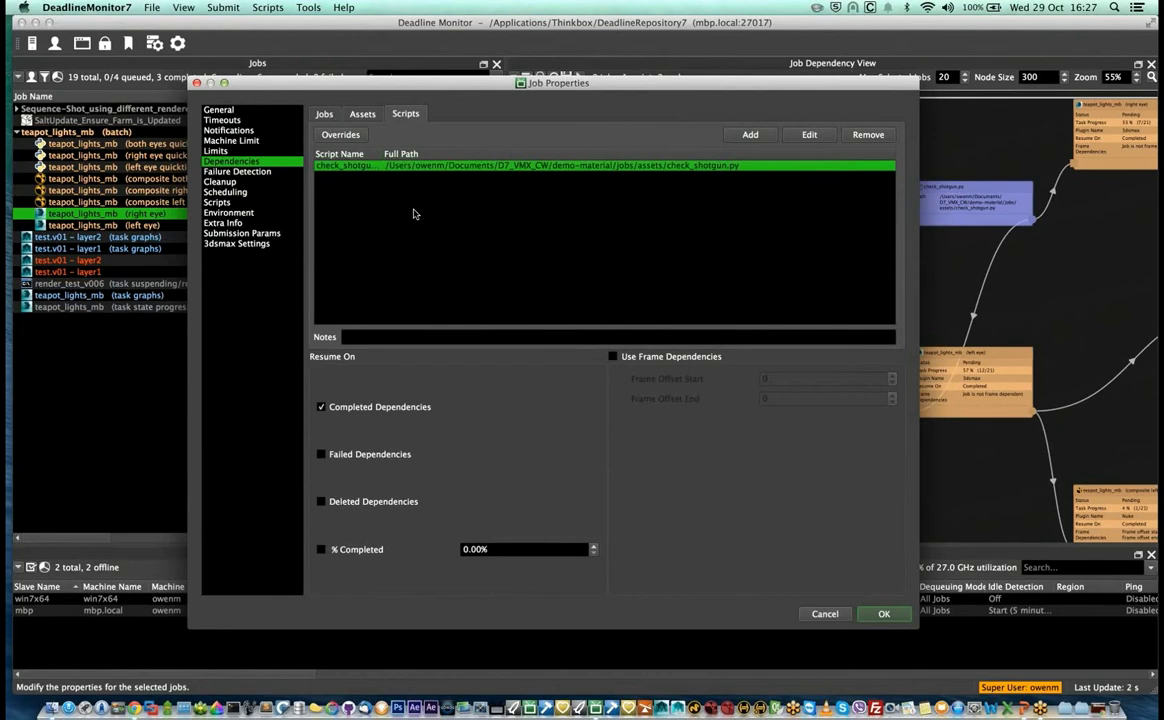
pyautogui.click(352, 113)
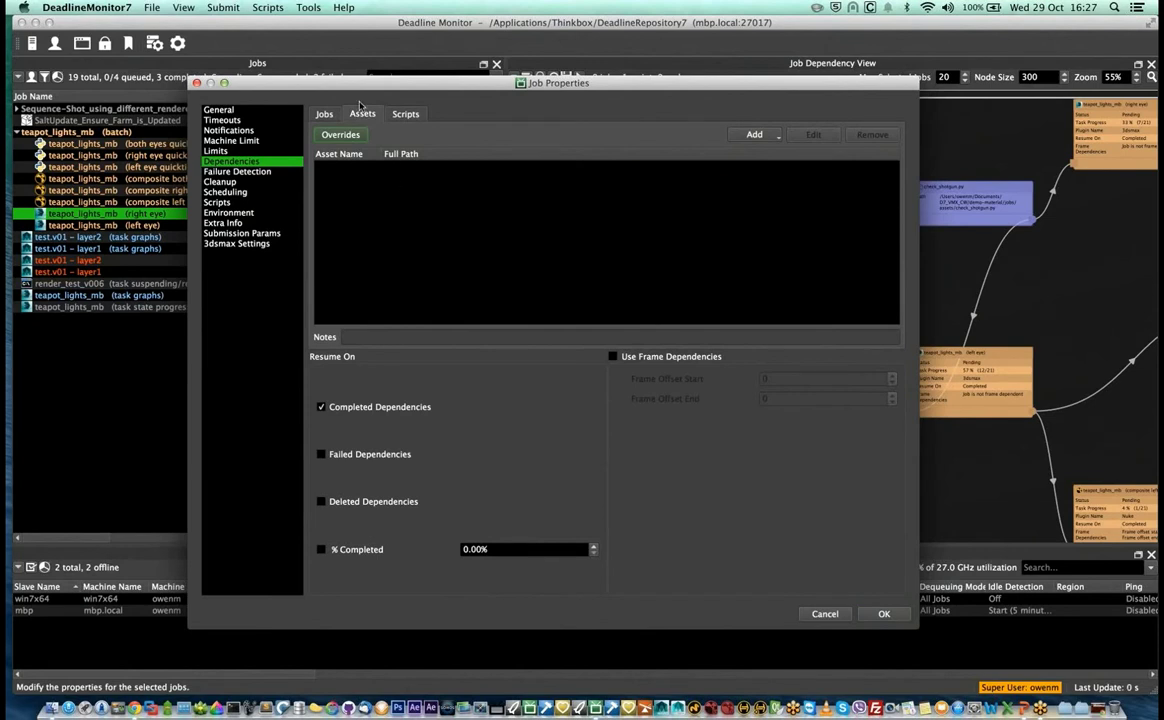
# Step: Add test.v01 – layer1 as a job dependency with the note 'this is a note'
pyautogui.click(323, 113)
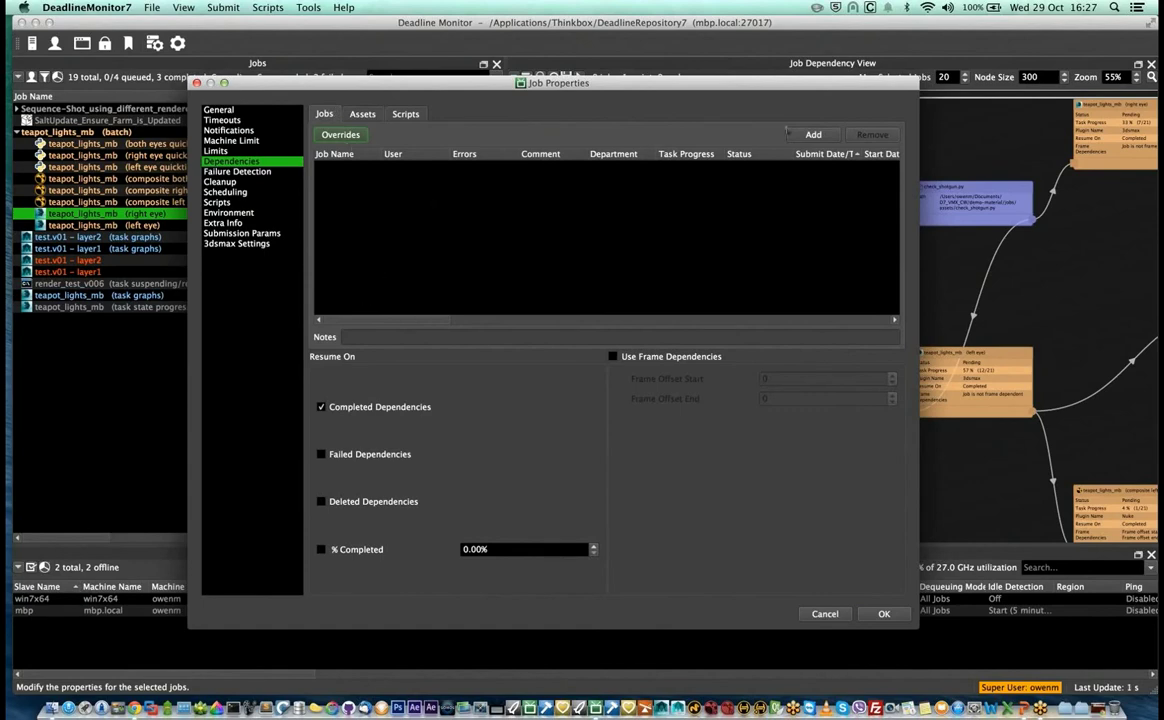
pyautogui.click(815, 134)
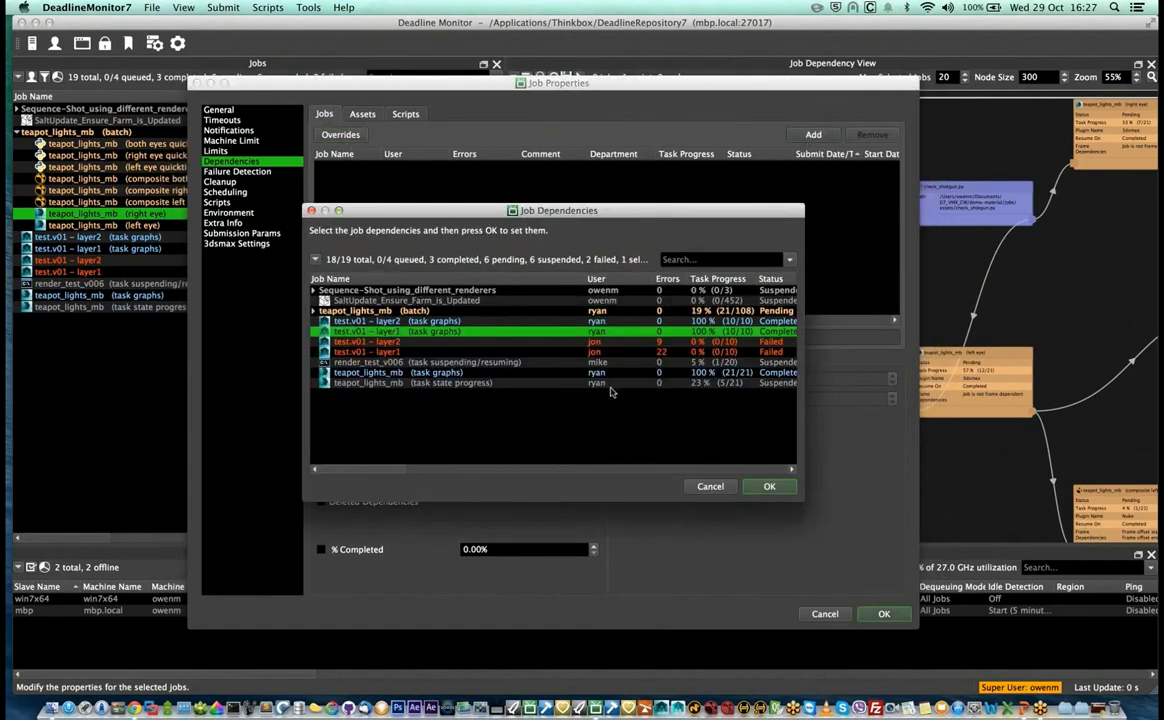
pyautogui.click(769, 486)
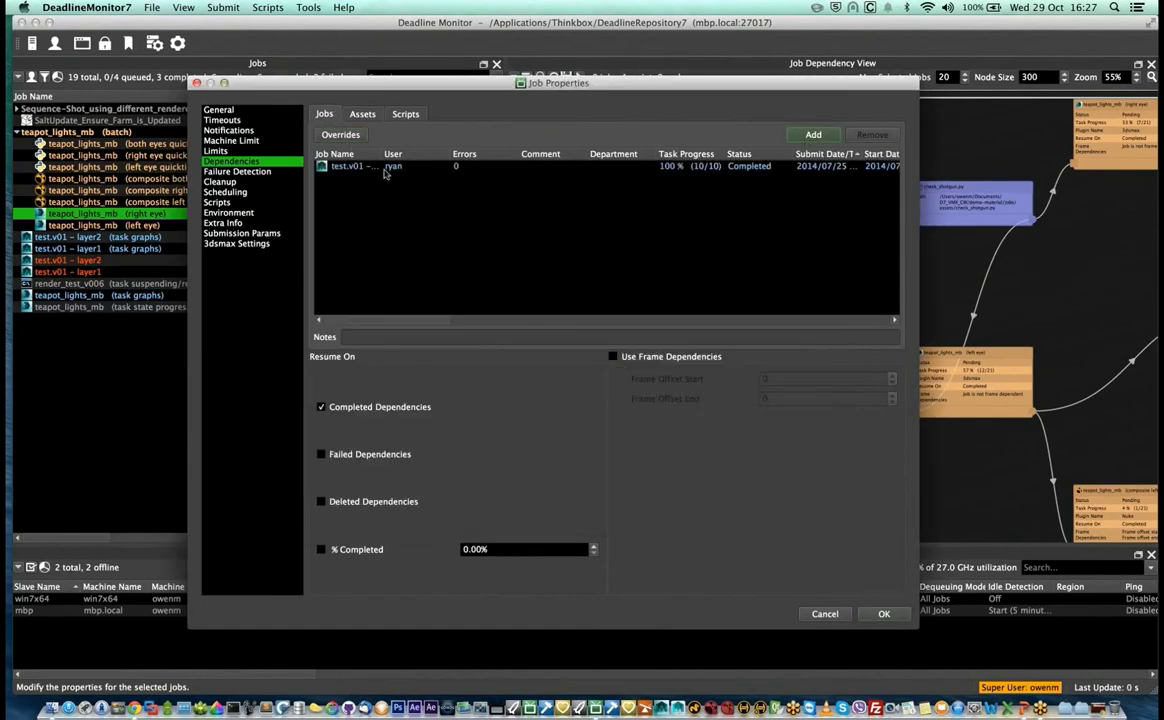
pyautogui.click(367, 167)
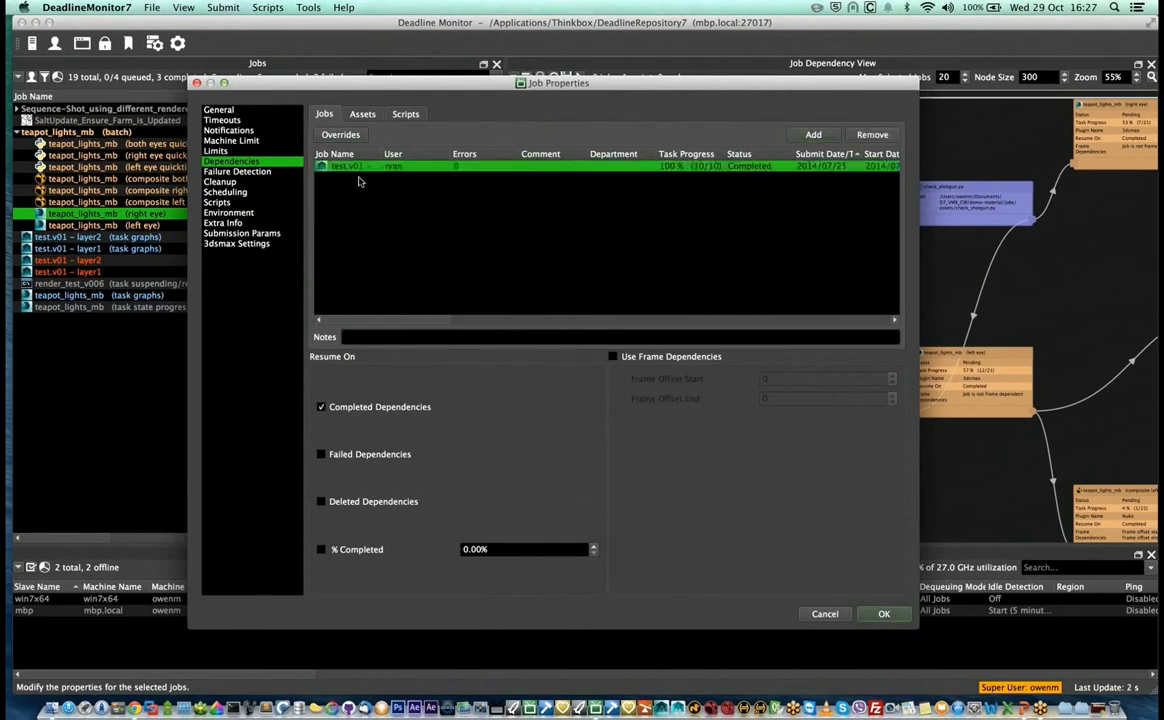
pyautogui.click(384, 337)
pyautogui.write('this')
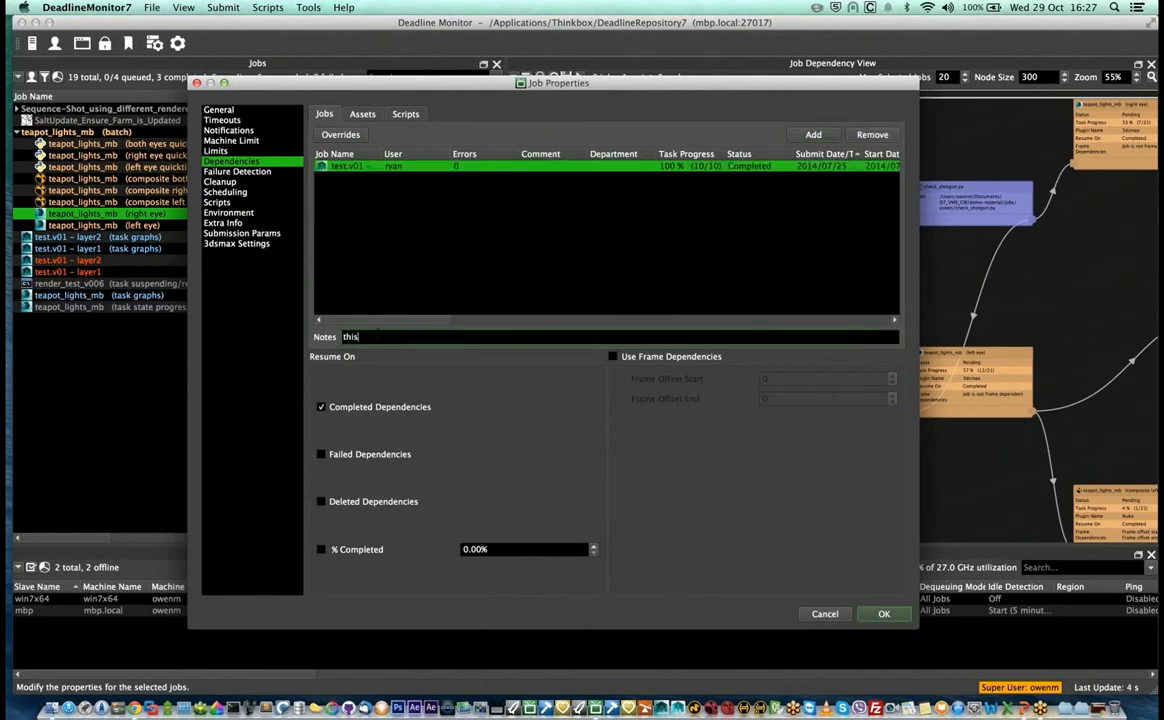
pyautogui.write(' is a note')
# Step: Turn on frame-based dependencies and set the Frame Offset Start to 2
pyautogui.click(613, 357)
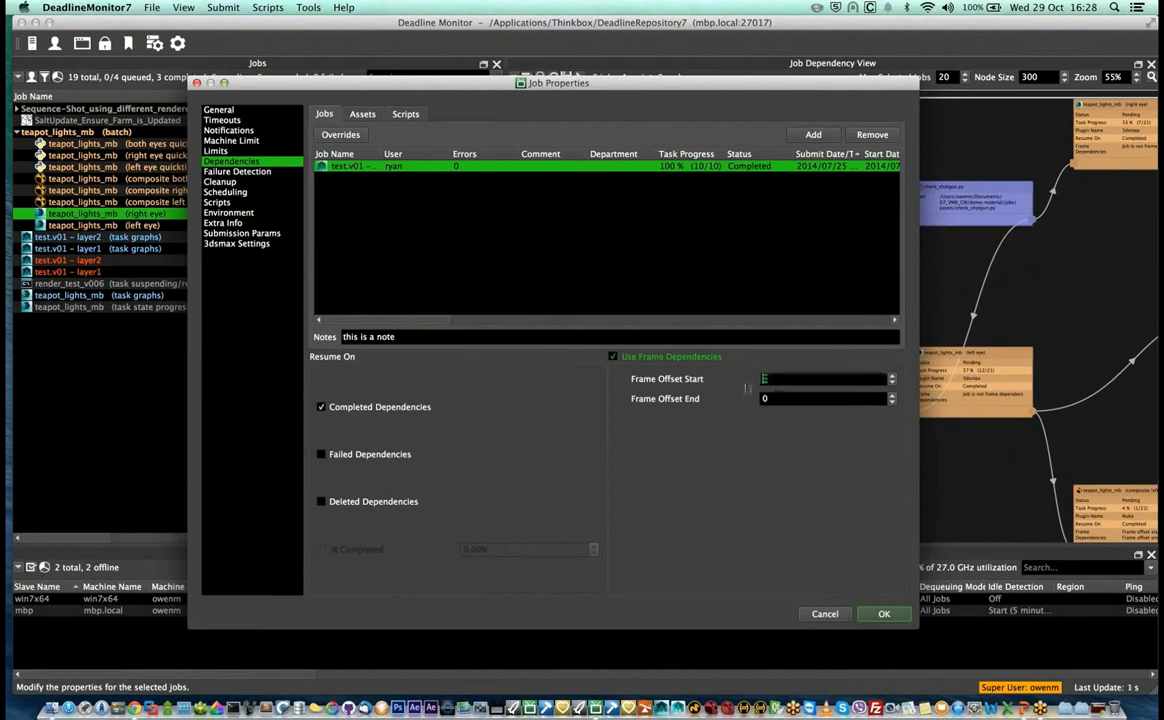
pyautogui.press('Tab')
pyautogui.write('2')
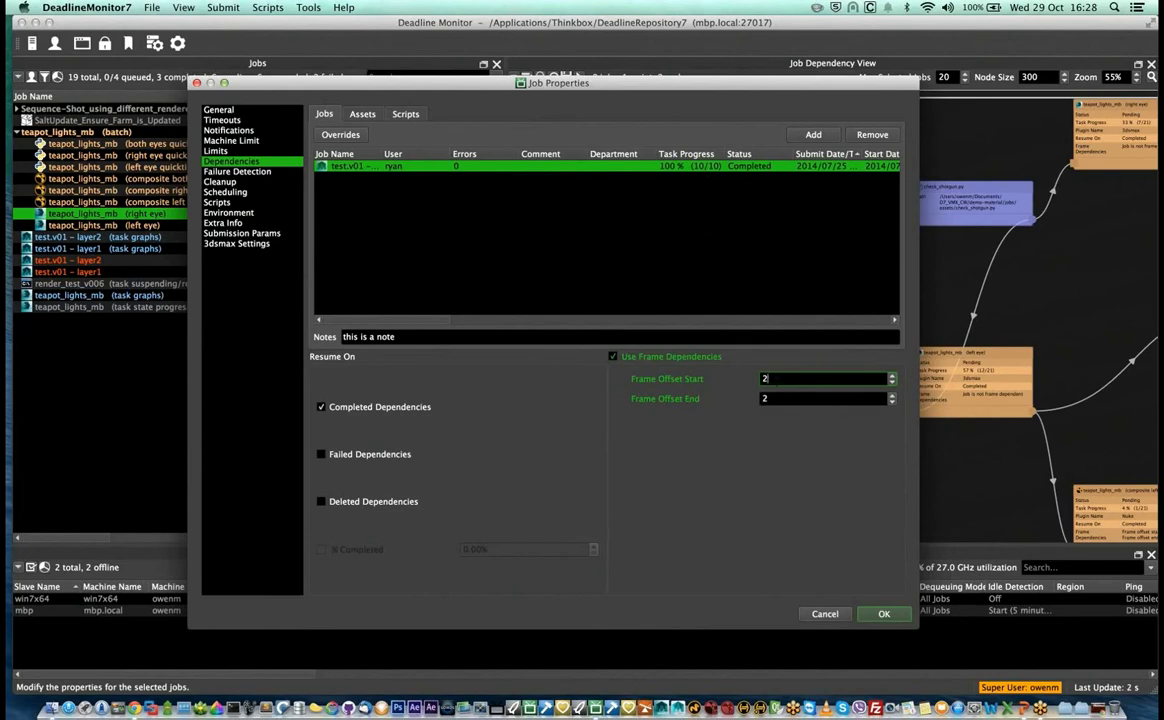
pyautogui.doubleClick(765, 379)
# Step: Add test.v01 - layer2 as a dependency with Resume On, Ignore Frame Dependencies and Completed overrides
pyautogui.click(814, 134)
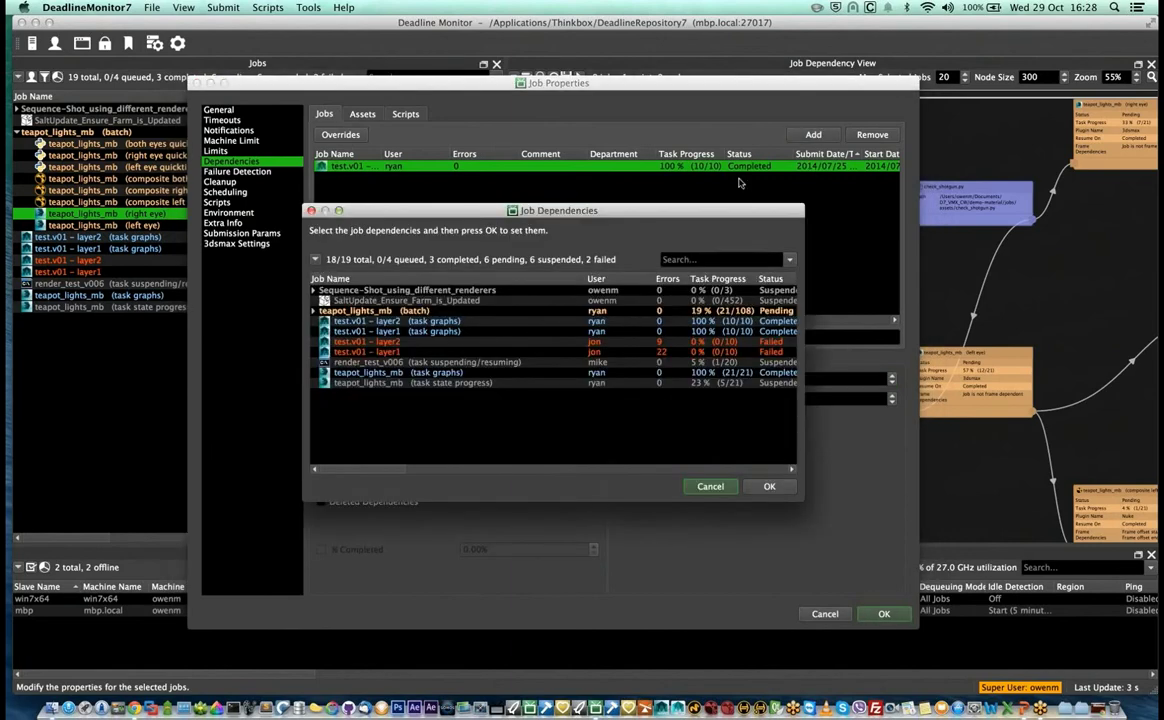
pyautogui.click(396, 342)
pyautogui.click(767, 485)
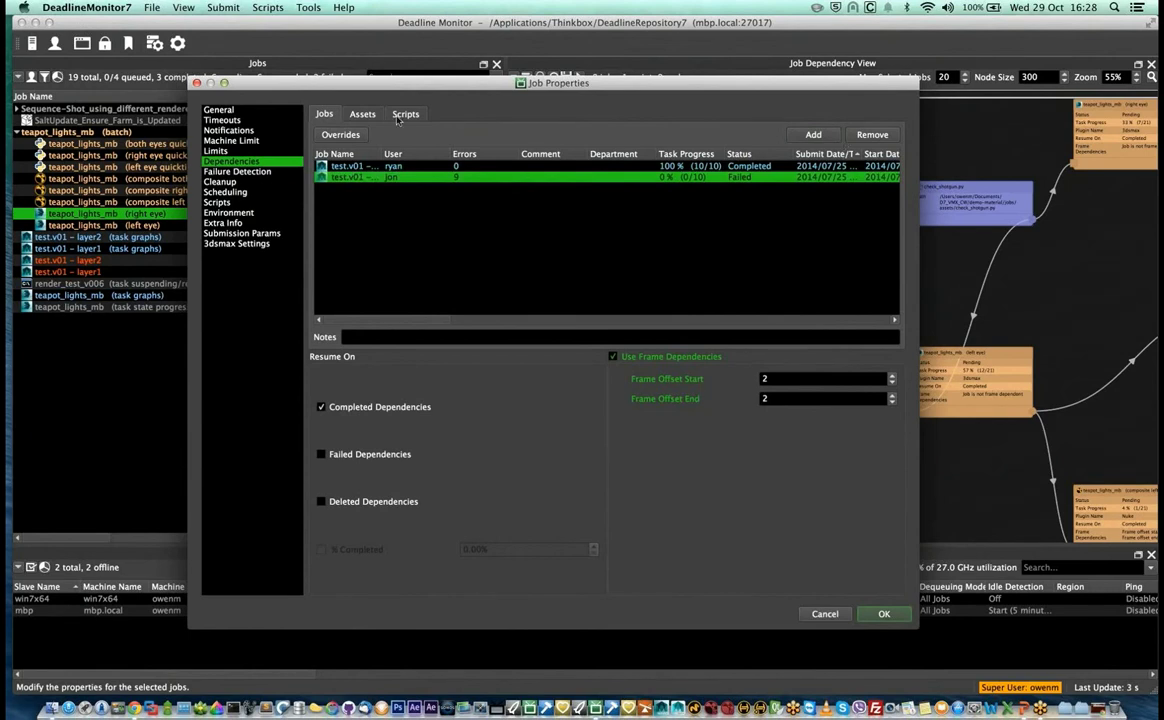
pyautogui.click(340, 134)
pyautogui.click(803, 148)
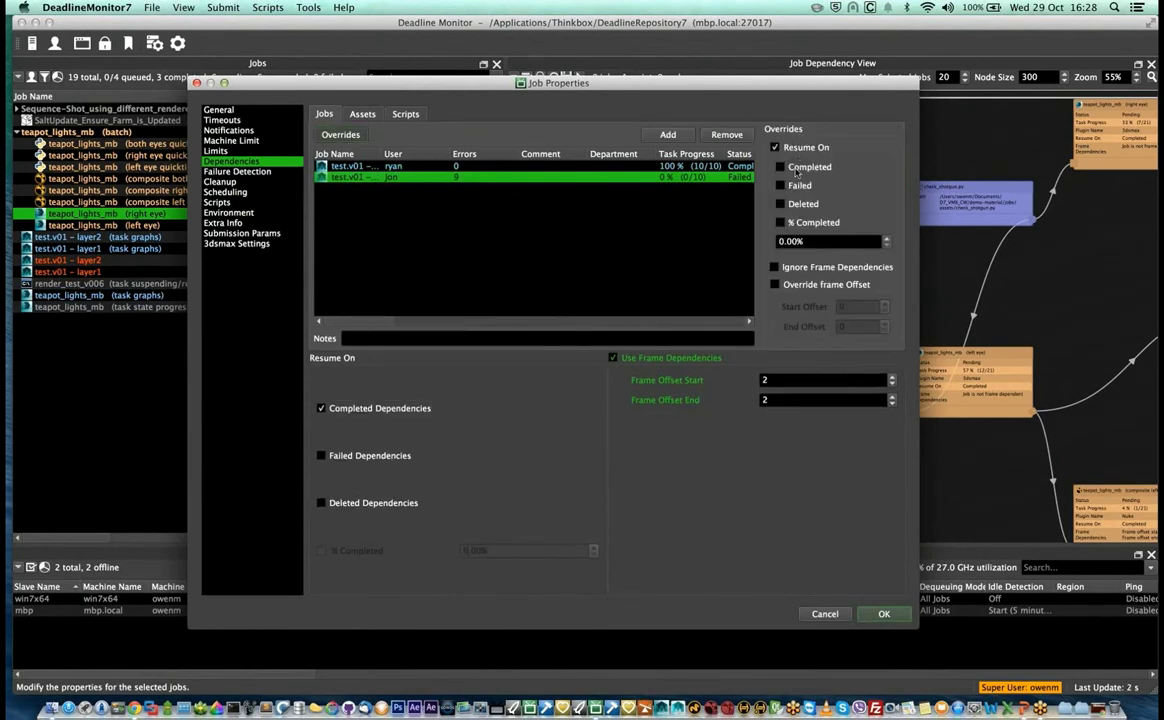
pyautogui.click(798, 268)
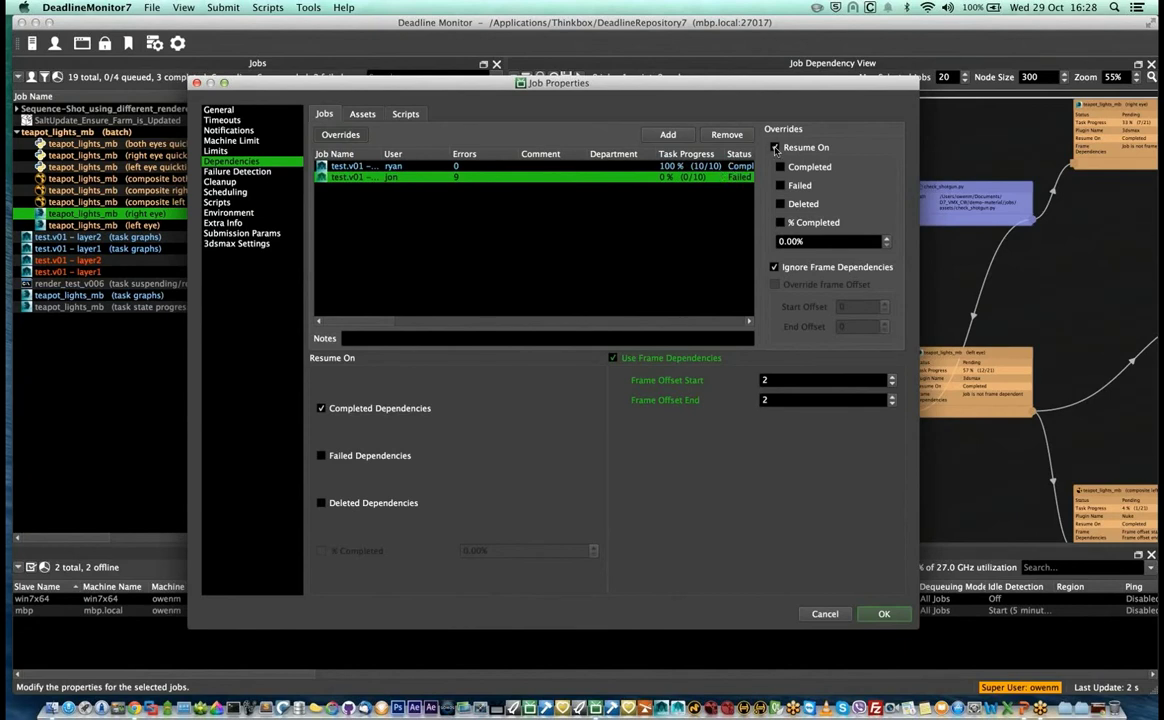
pyautogui.click(808, 168)
# Step: Compare it against the first dependency's settings, then cancel the job properties without saving
pyautogui.click(346, 166)
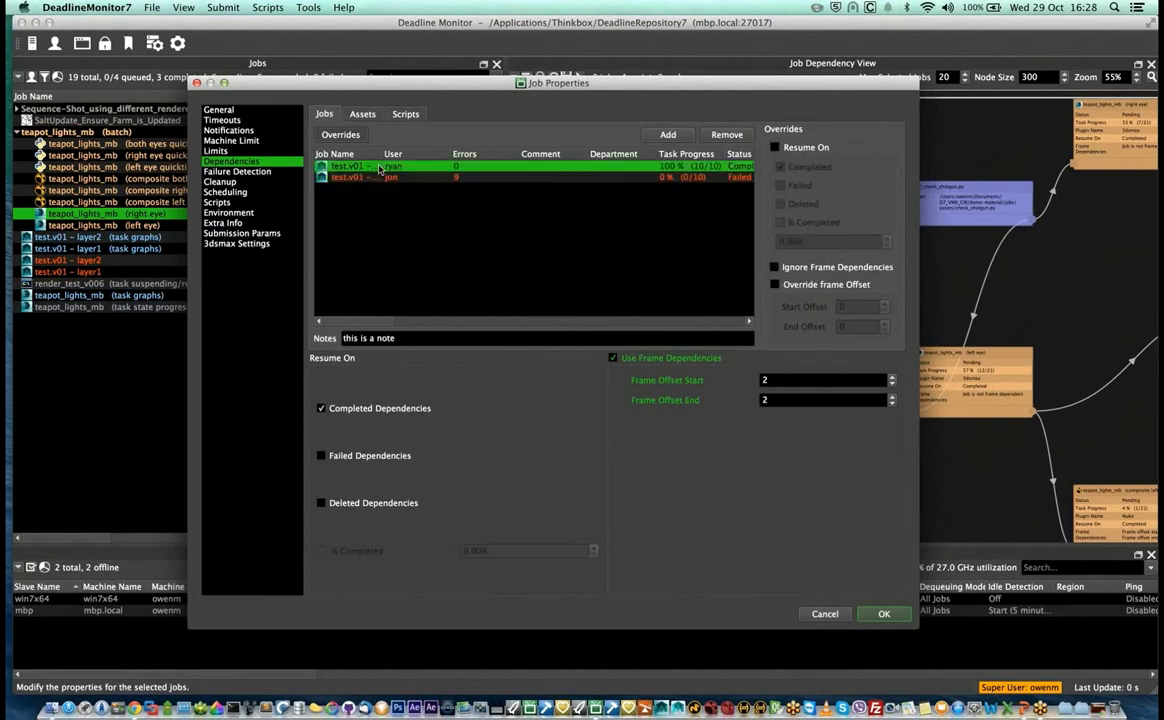
pyautogui.click(374, 179)
pyautogui.click(342, 165)
pyautogui.click(342, 177)
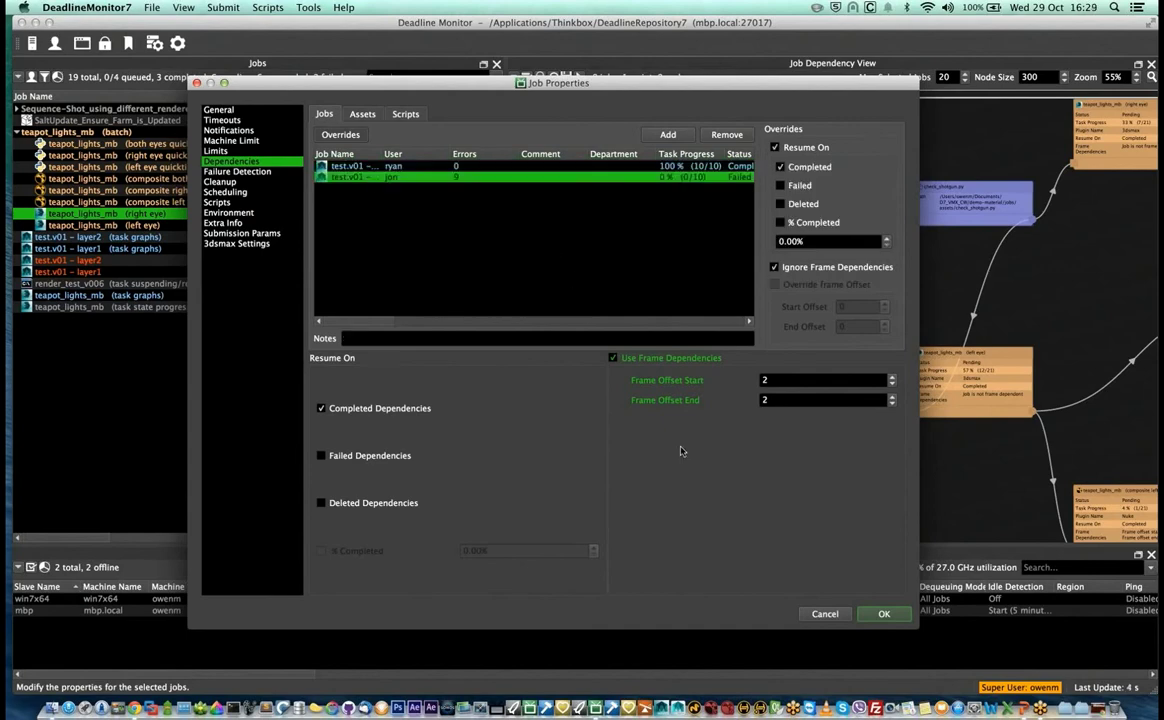
pyautogui.click(825, 614)
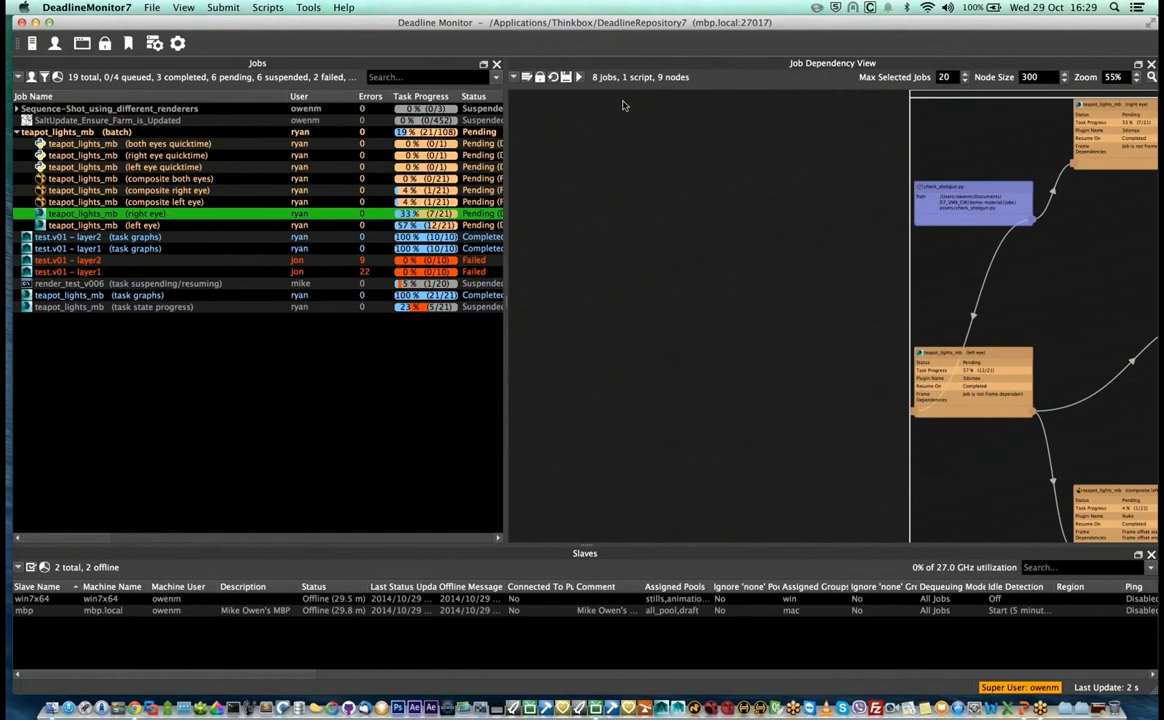
# Step: Fit the whole graph with Zoom All and move the blue script node outside the batch box
pyautogui.moveTo(918, 26); pyautogui.dragTo(876, 26)
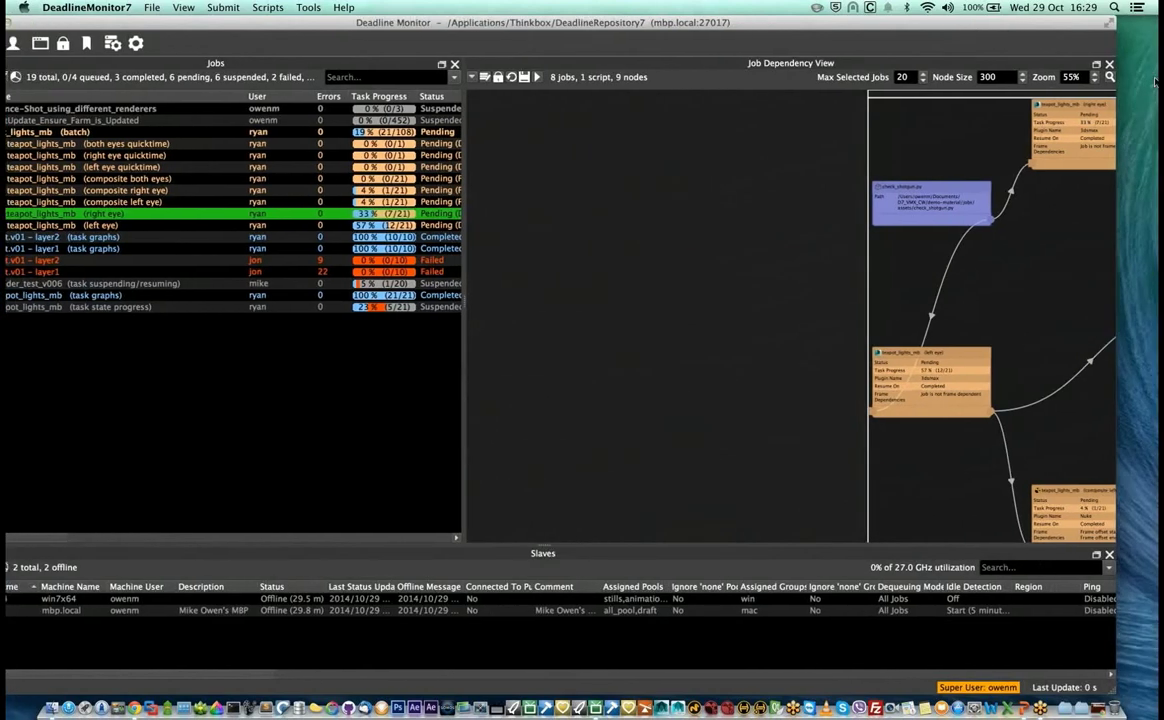
pyautogui.click(1109, 77)
pyautogui.click(1098, 96)
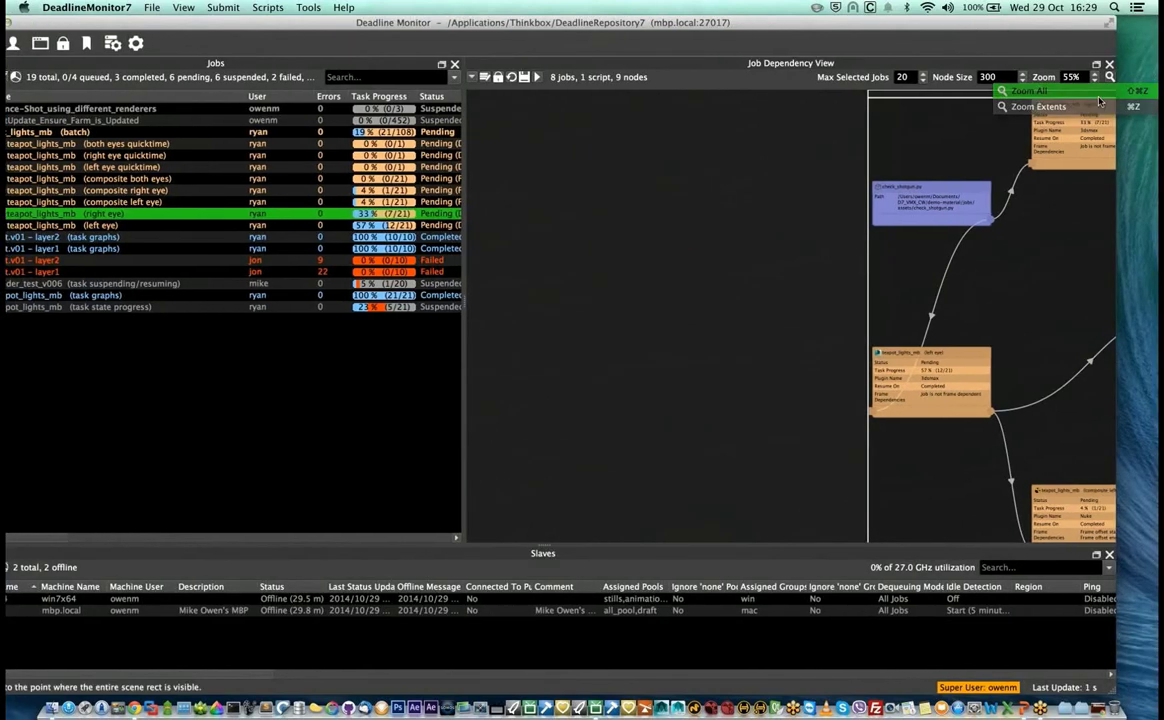
pyautogui.click(803, 124)
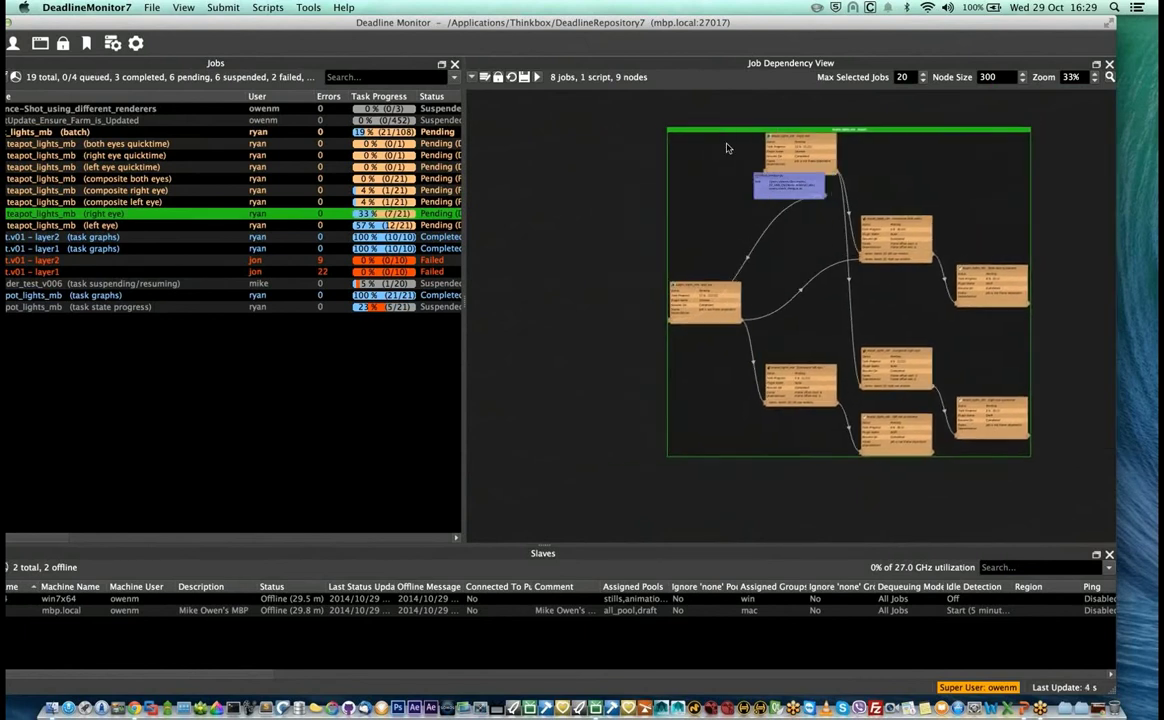
pyautogui.moveTo(772, 182); pyautogui.dragTo(549, 202)
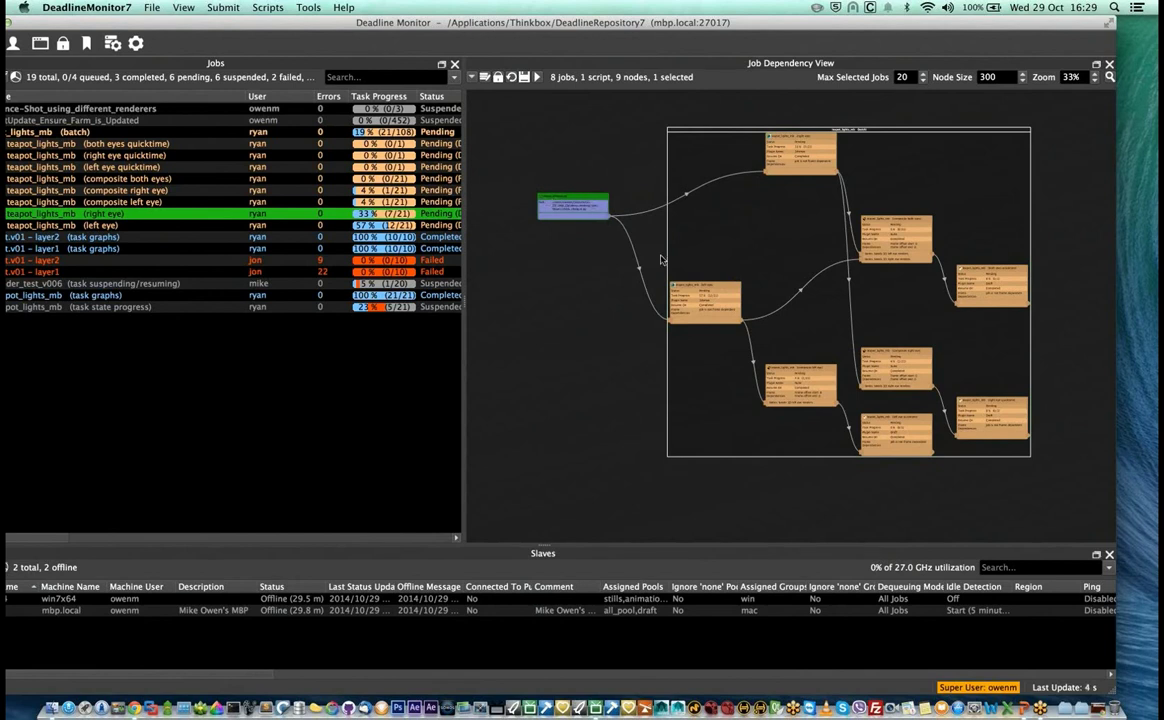
# Step: Rearrange the orange job nodes to new positions within the teapot_lights_mb batch group
pyautogui.click(895, 219)
pyautogui.moveTo(895, 219); pyautogui.dragTo(899, 280)
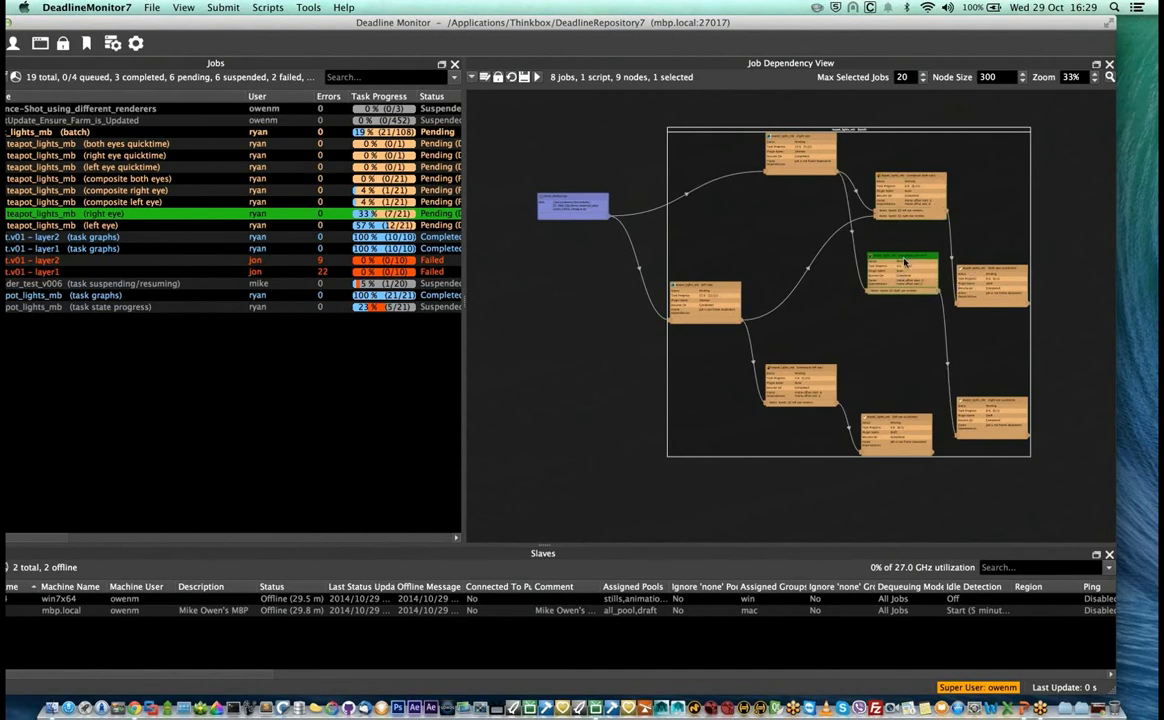
pyautogui.moveTo(907, 259); pyautogui.dragTo(1015, 320)
pyautogui.moveTo(924, 414); pyautogui.dragTo(946, 369)
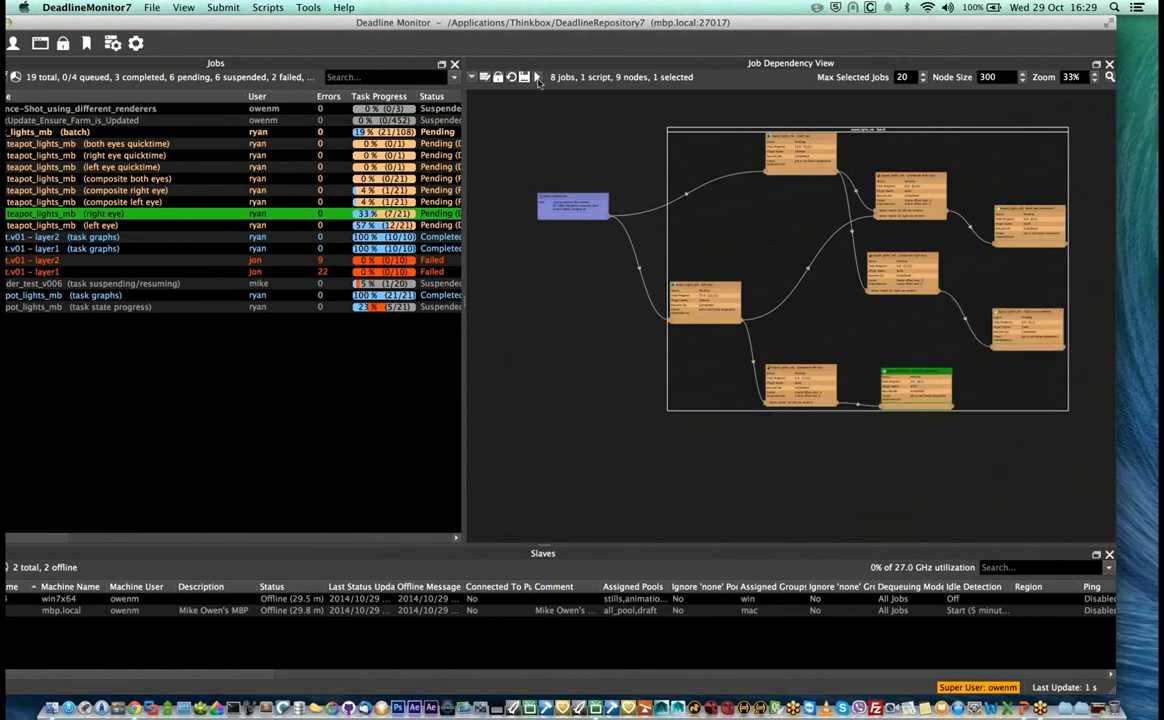
# Step: Run Test Dependencies on the graph and zoom in to view the coloured results
pyautogui.click(537, 77)
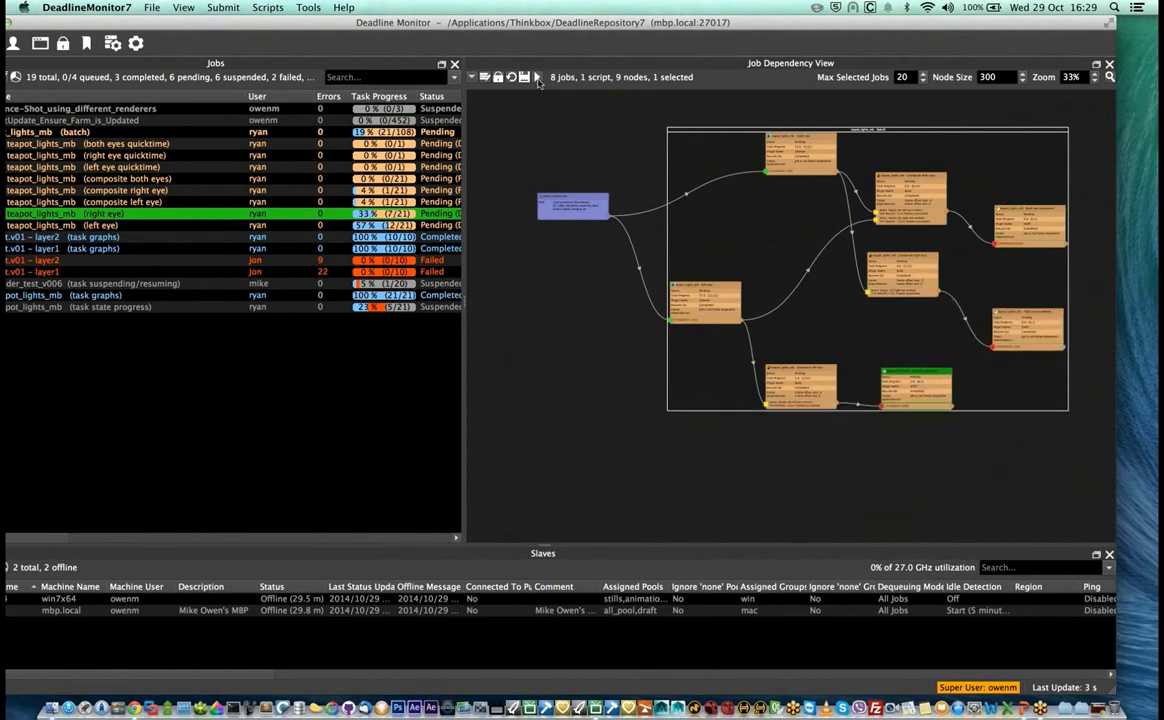
pyautogui.moveTo(676, 129); pyautogui.dragTo(657, 136)
pyautogui.scroll(3, 781, 213)
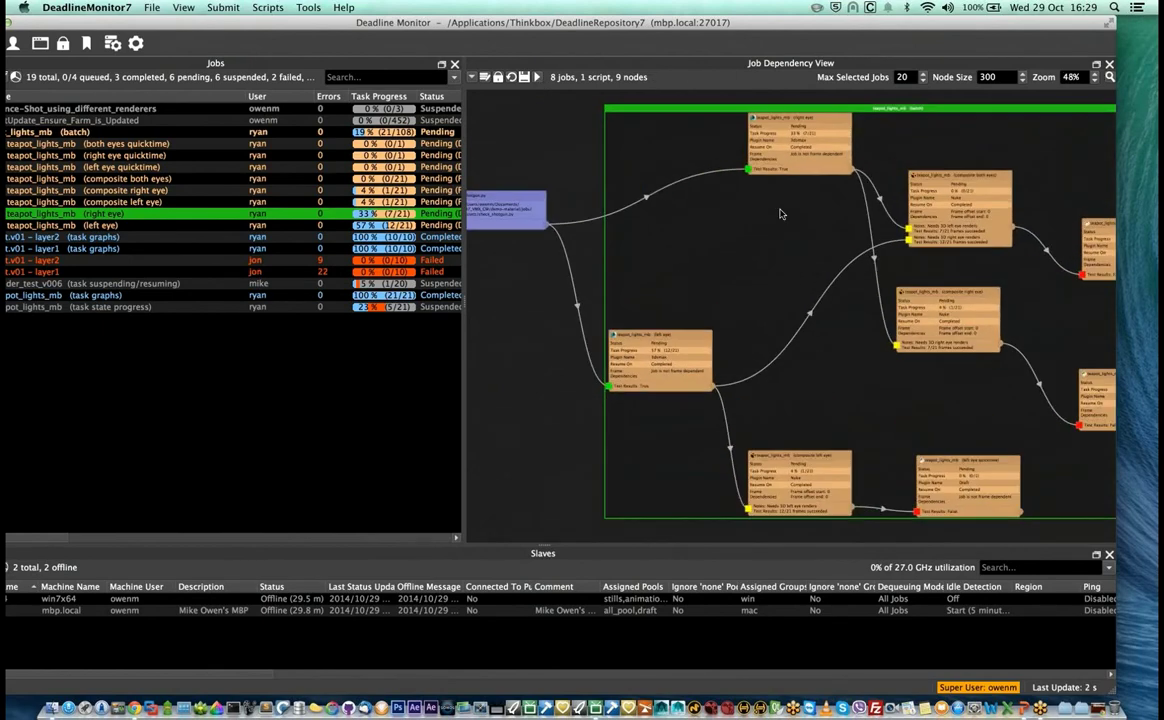
pyautogui.scroll(3, 781, 213)
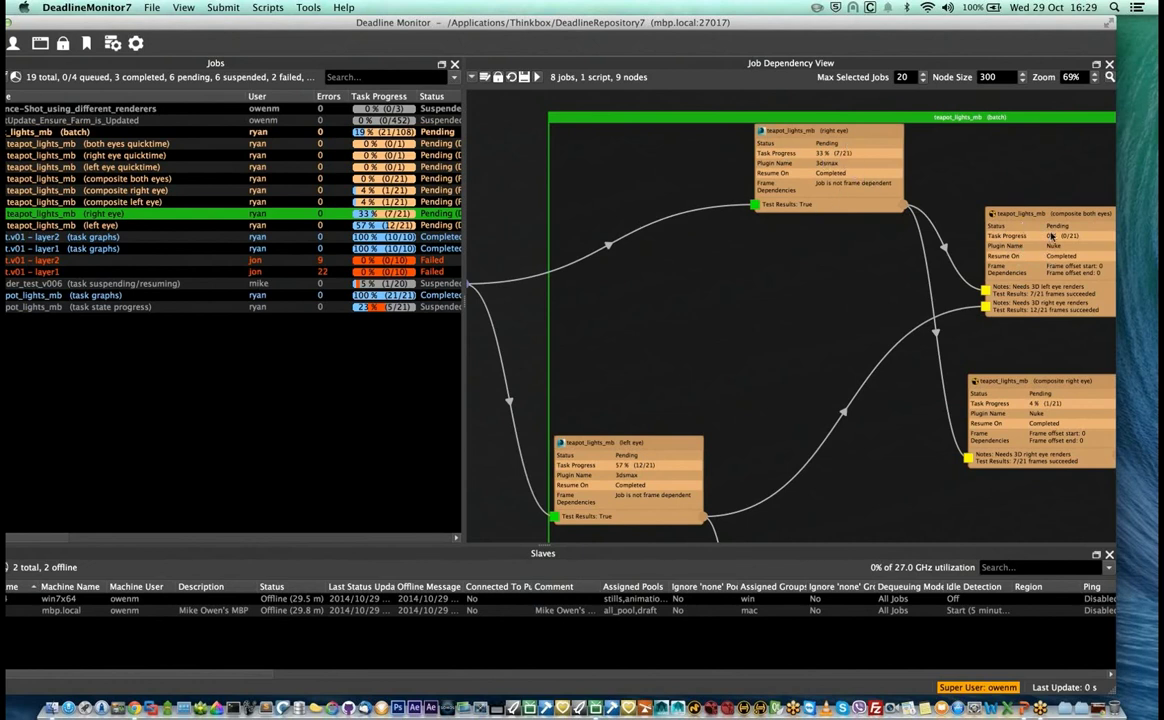
pyautogui.hscroll(5, 900, 160)
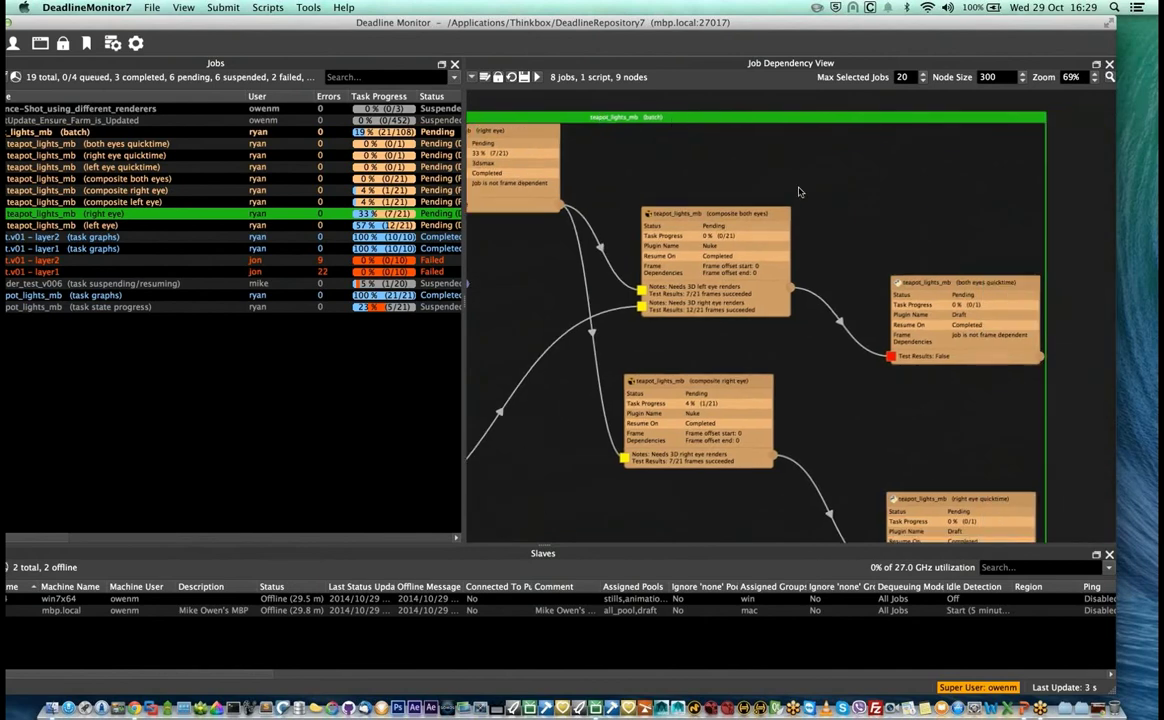
# Step: Place the both eyes quicktime node beside the composite both eyes node and zoom out
pyautogui.moveTo(981, 286); pyautogui.dragTo(997, 259)
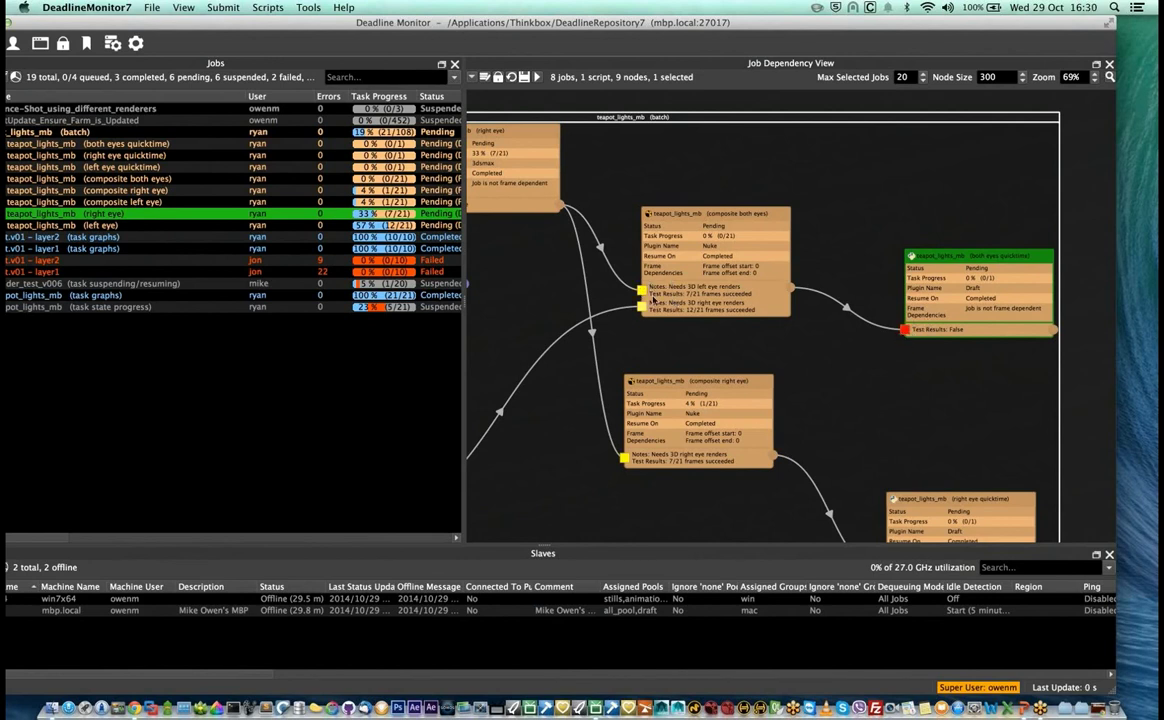
pyautogui.moveTo(645, 212)
pyautogui.mouseDown()
pyautogui.moveTo(607, 205)
pyautogui.moveTo(659, 218)
pyautogui.mouseUp()
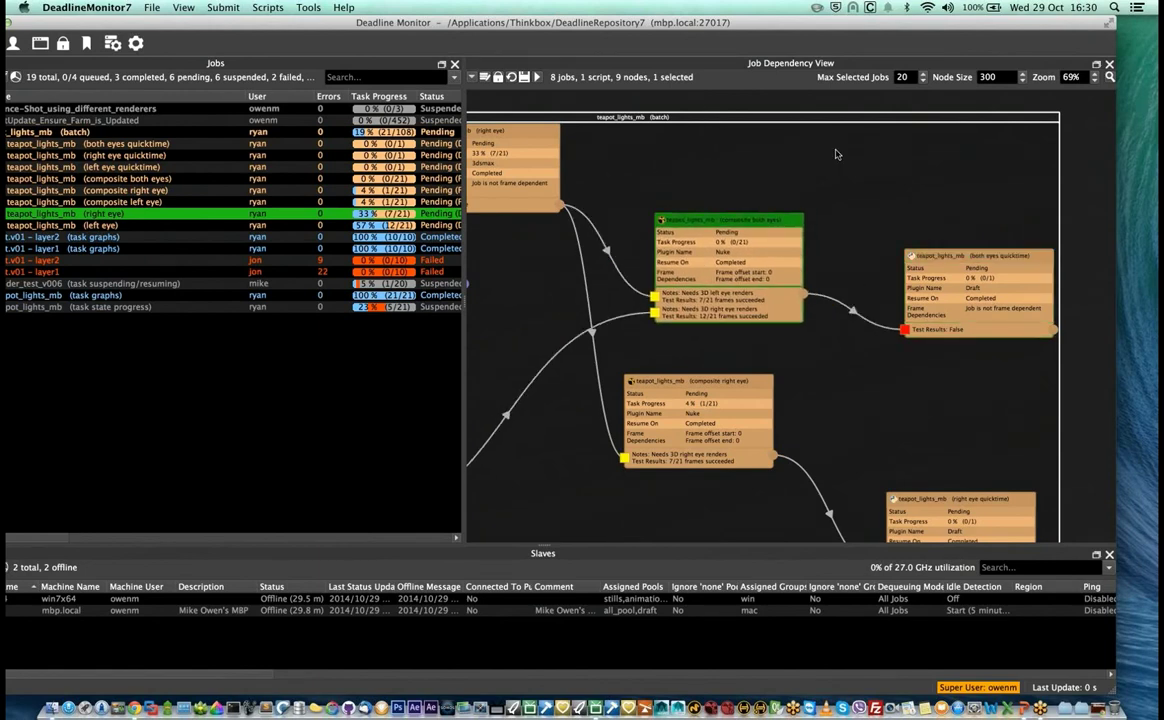
pyautogui.click(1095, 76)
pyautogui.click(993, 98)
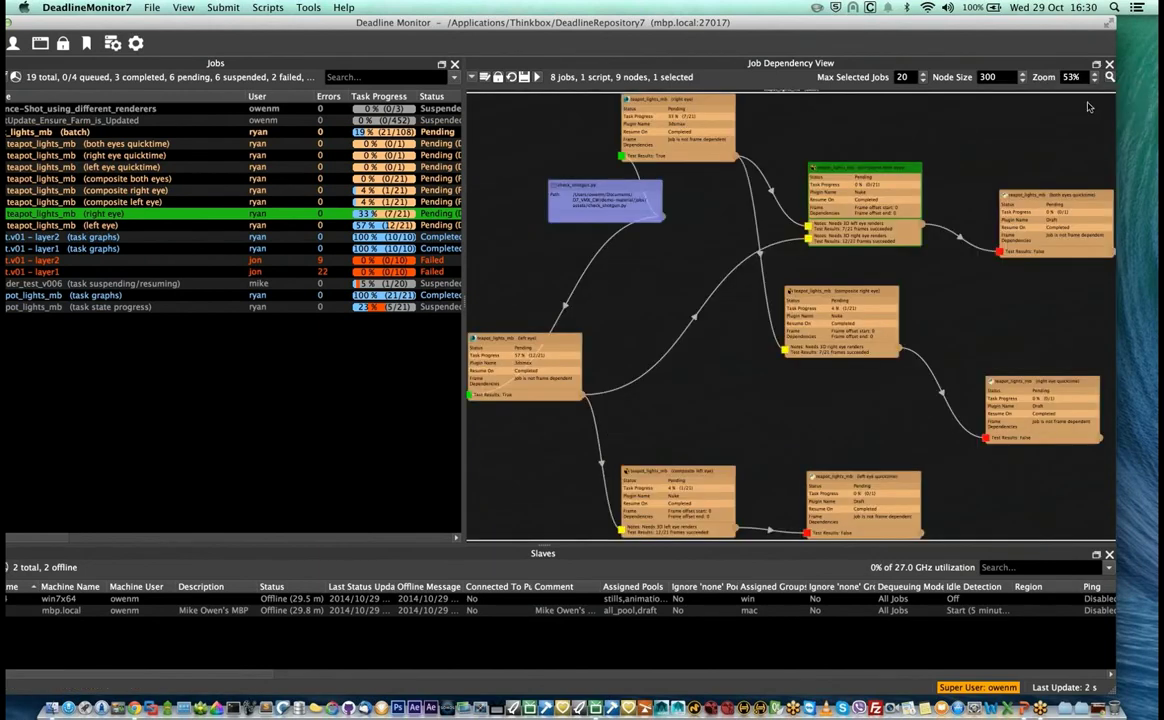